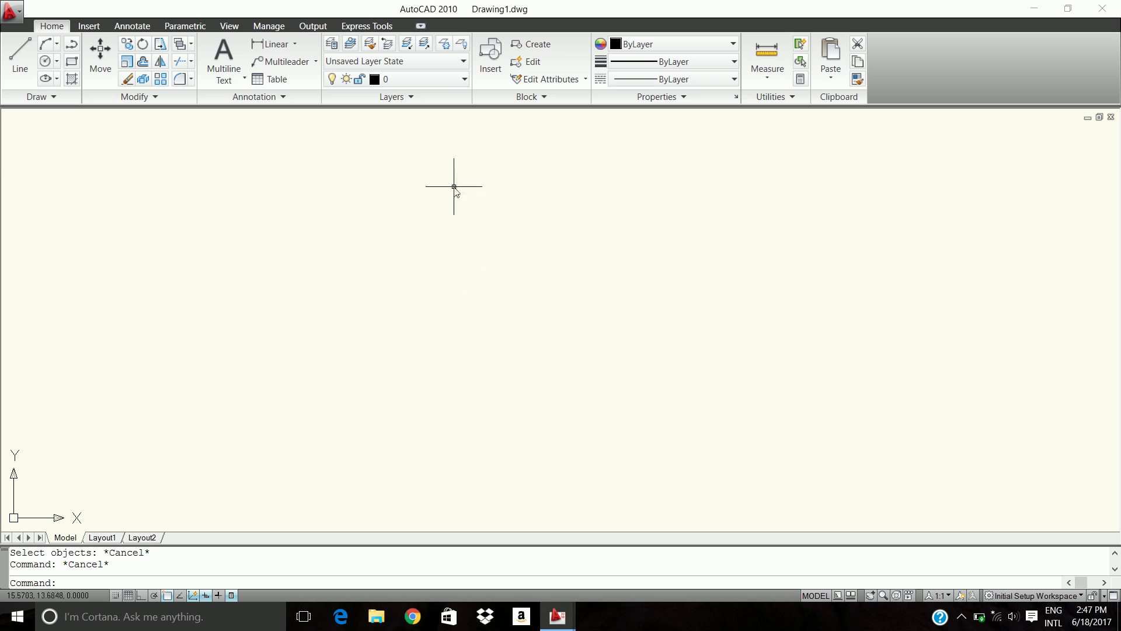
Step: Draw a circle with a radius of 12 near the upper-left part of the drawing area
{"action": "left_click", "coordinate": [48, 65]}
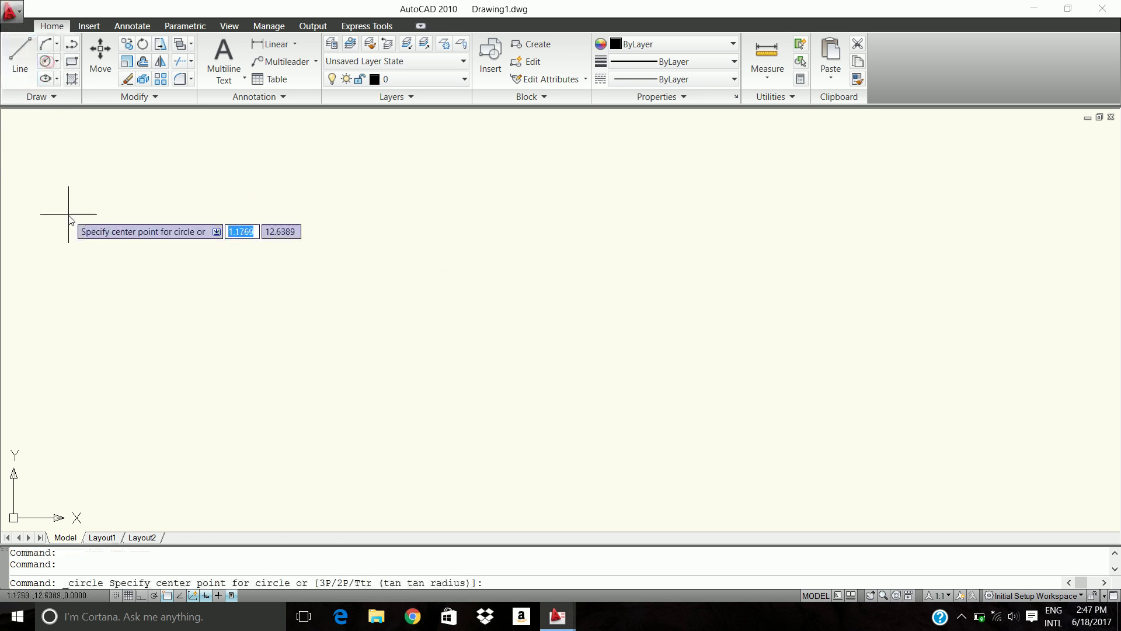
{"action": "left_click", "coordinate": [69, 215]}
{"action": "type", "text": "12"}
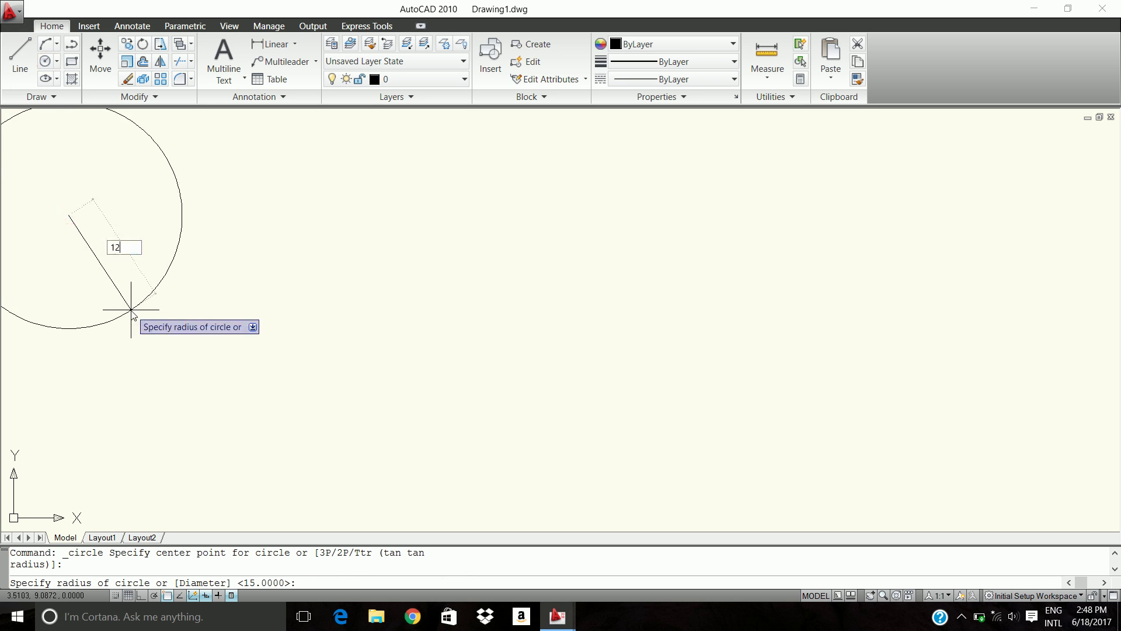
{"action": "key", "text": "Return"}
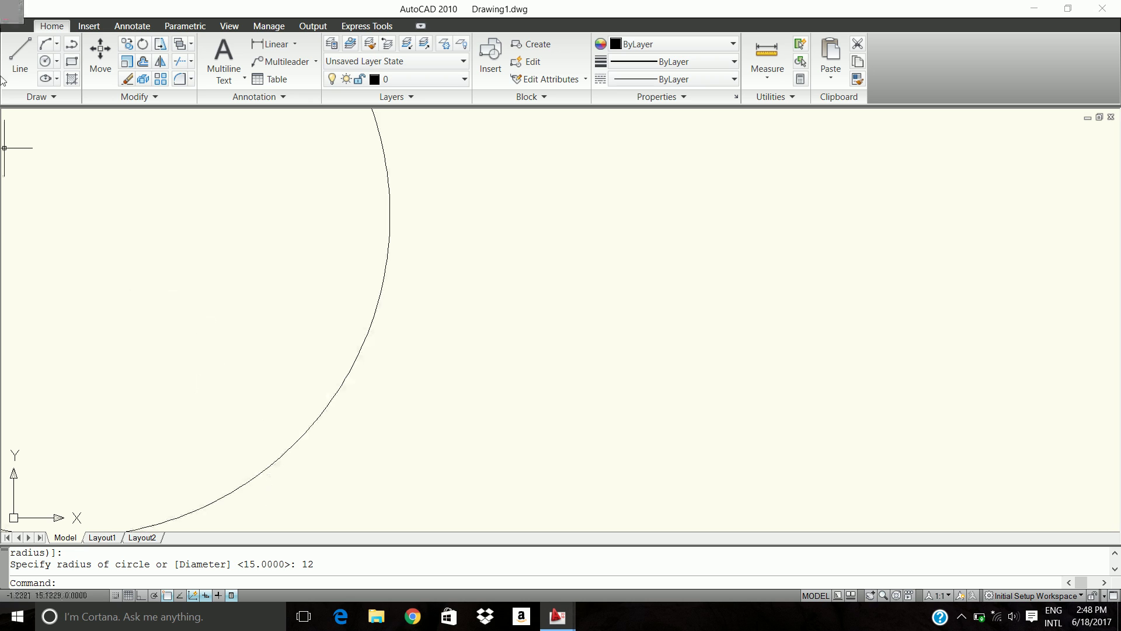
Step: Draw a wide rectangle to the right of the circle, clear of its edge
{"action": "left_click", "coordinate": [69, 61]}
{"action": "left_click", "coordinate": [589, 287]}
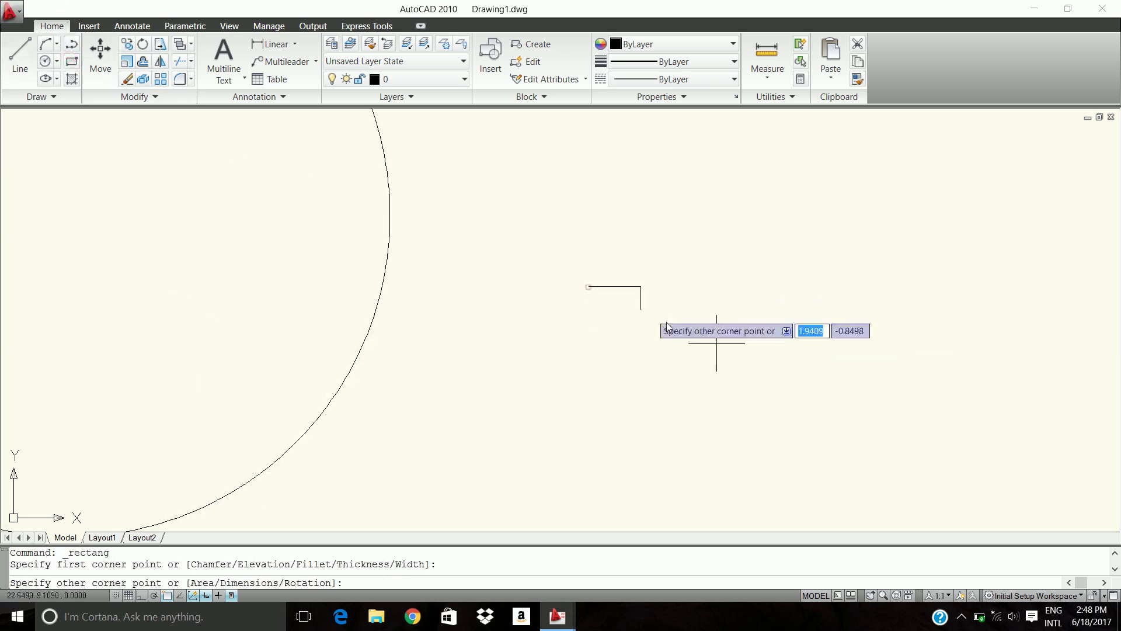
{"action": "left_click", "coordinate": [1002, 439]}
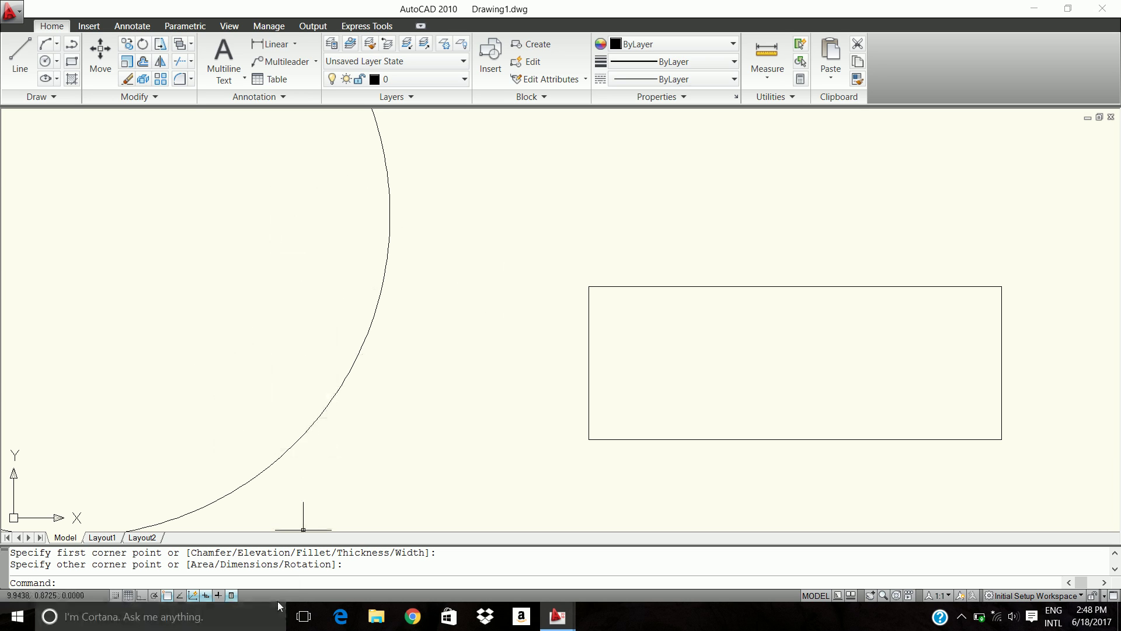
Step: Zoom the view with the All option to fit both the circle and the rectangle
{"action": "type", "text": "zoom"}
{"action": "key", "text": "Return"}
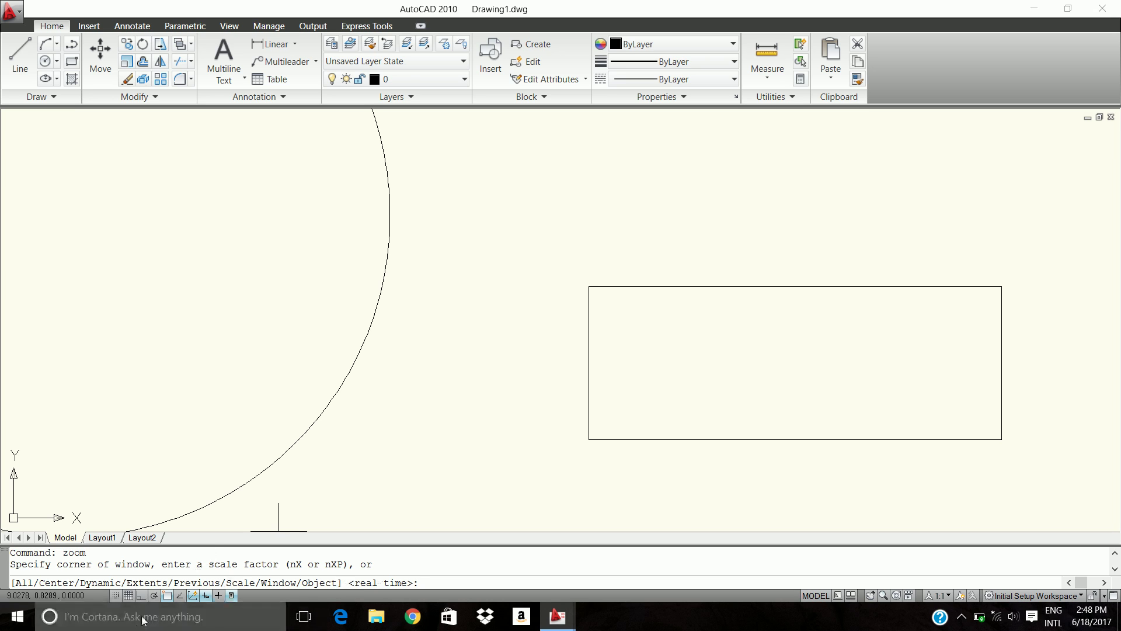
{"action": "type", "text": "all"}
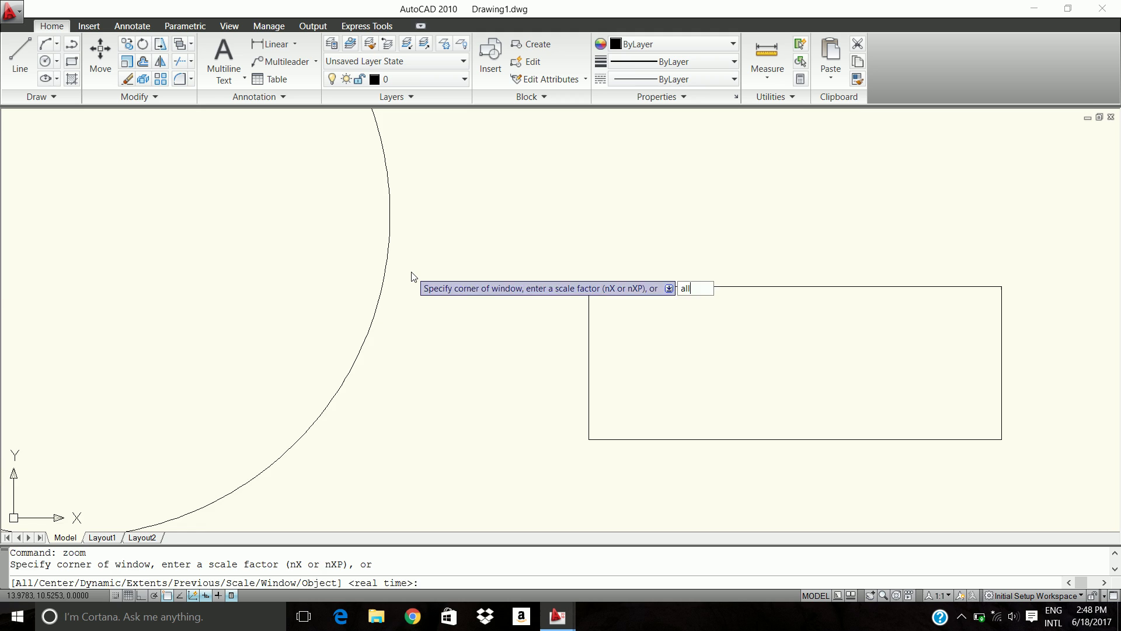
{"action": "key", "text": "Return"}
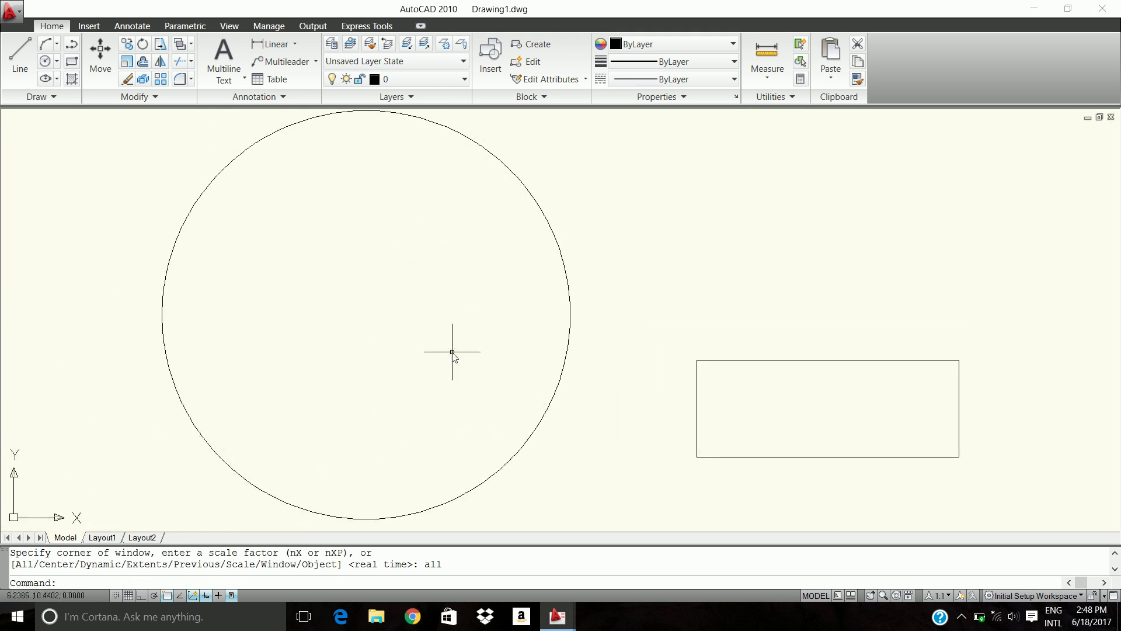
Step: Return to the previous view of the circle and rectangle with the Zoom Previous option
{"action": "type", "text": "zoom"}
{"action": "key", "text": "Return"}
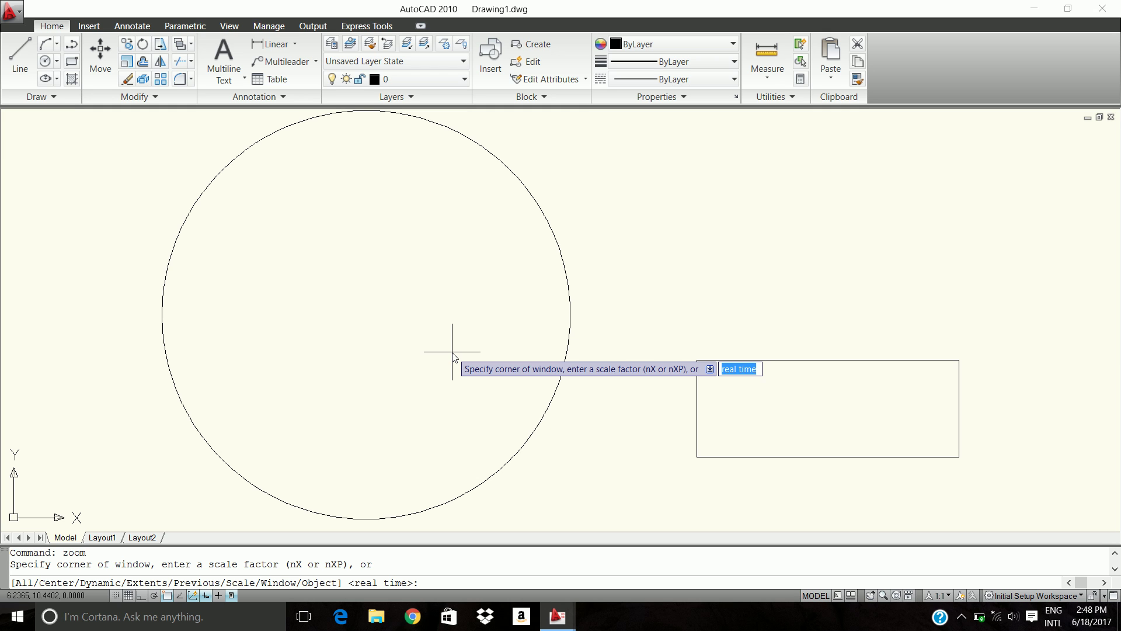
{"action": "type", "text": "p"}
{"action": "key", "text": "Return"}
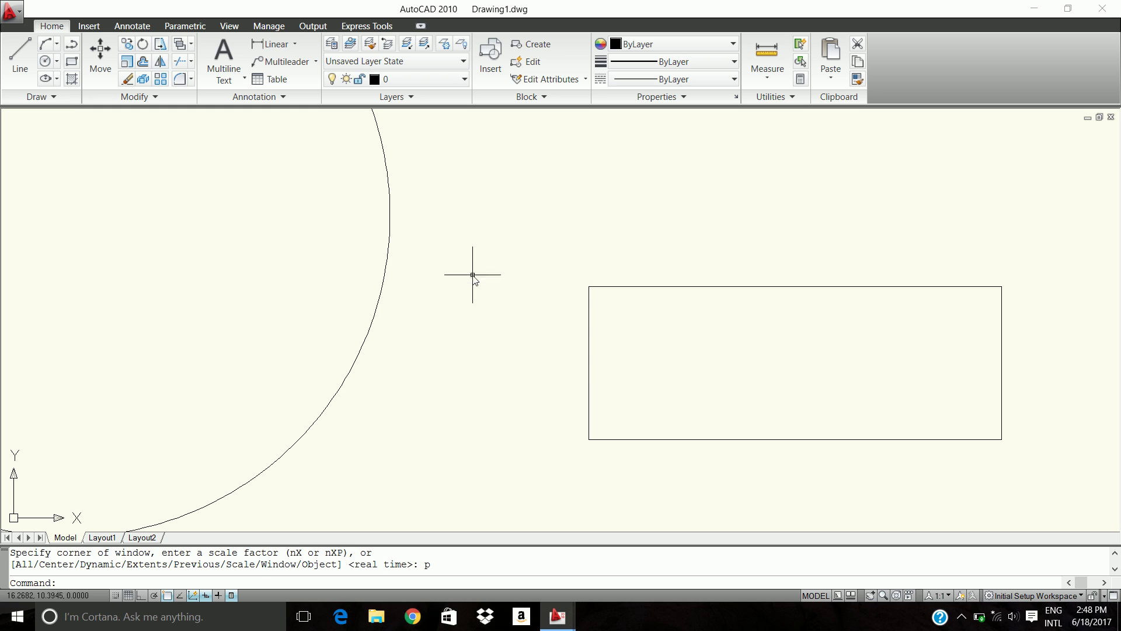
Step: Erase all objects in the drawing, the circle and the rectangle
{"action": "key", "text": "ctrl+a"}
{"action": "key", "text": "Delete"}
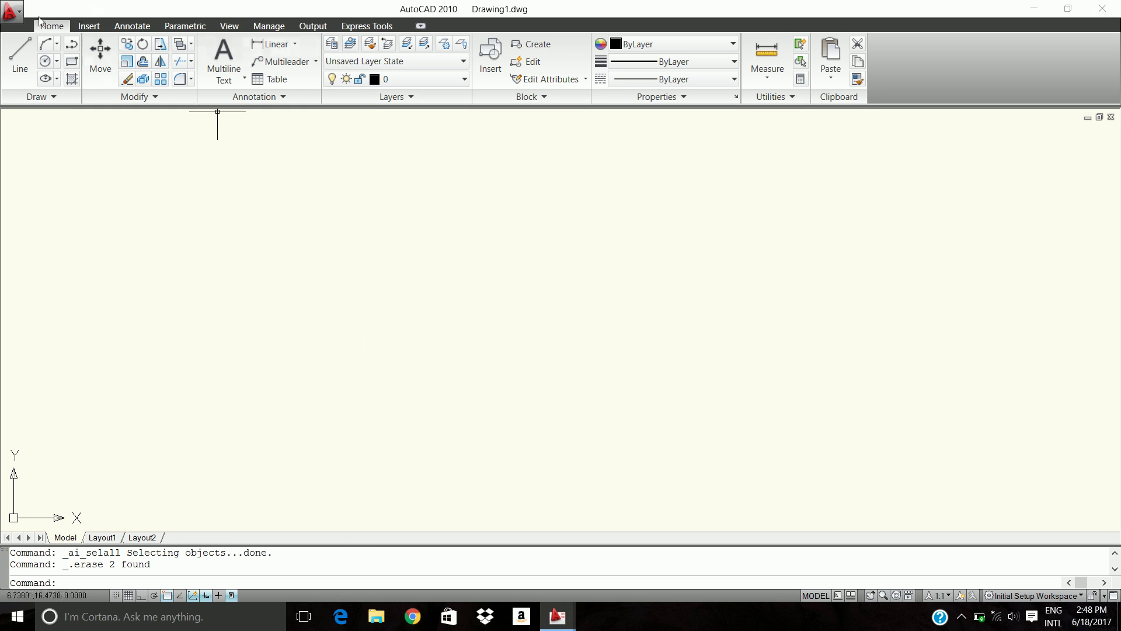
Step: Draw a closed, irregular eight-sided zigzag outline from connected lines, ending at its starting point
{"action": "left_click", "coordinate": [49, 58]}
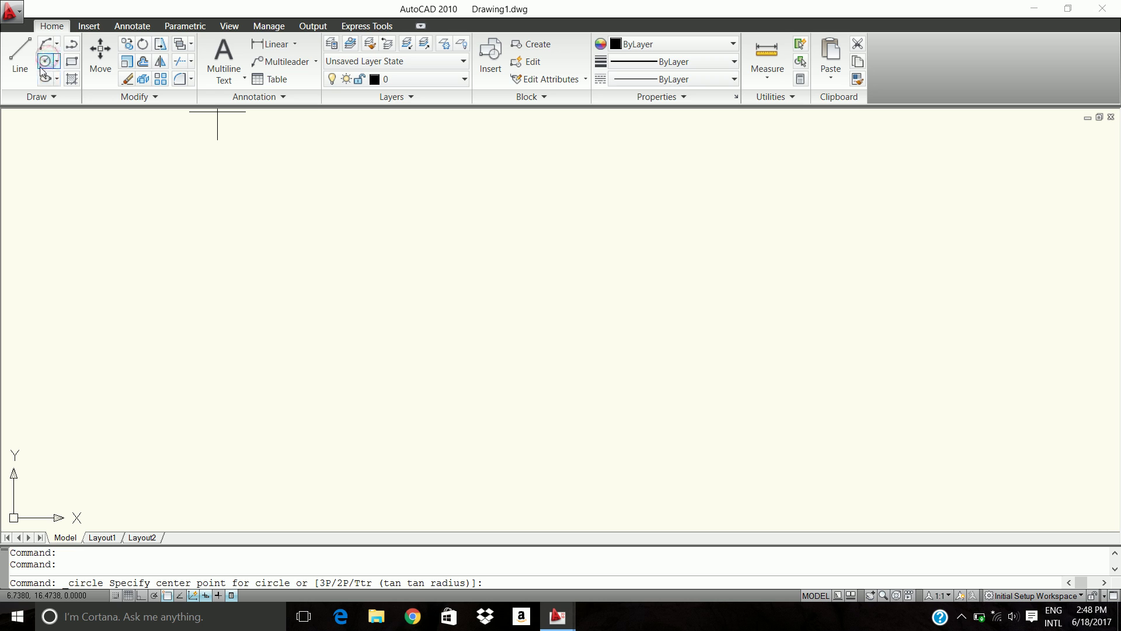
{"action": "left_click", "coordinate": [20, 55]}
{"action": "left_click", "coordinate": [344, 305]}
{"action": "left_click", "coordinate": [636, 234]}
{"action": "left_click", "coordinate": [765, 372]}
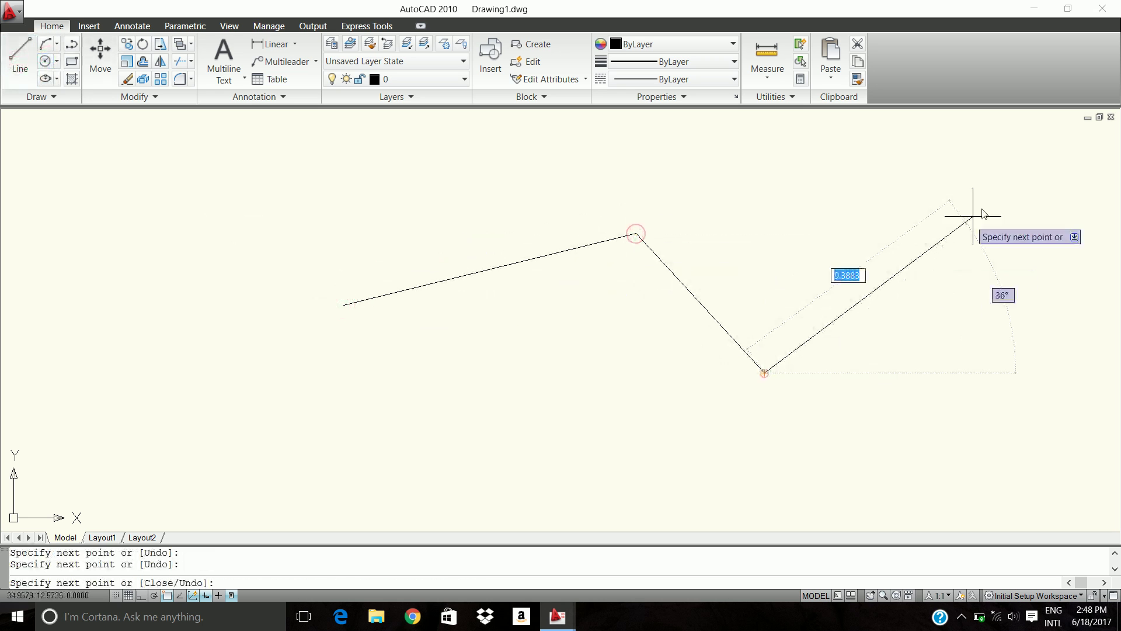
{"action": "left_click", "coordinate": [982, 209]}
{"action": "left_click", "coordinate": [976, 461]}
{"action": "left_click", "coordinate": [561, 461]}
{"action": "left_click", "coordinate": [485, 350]}
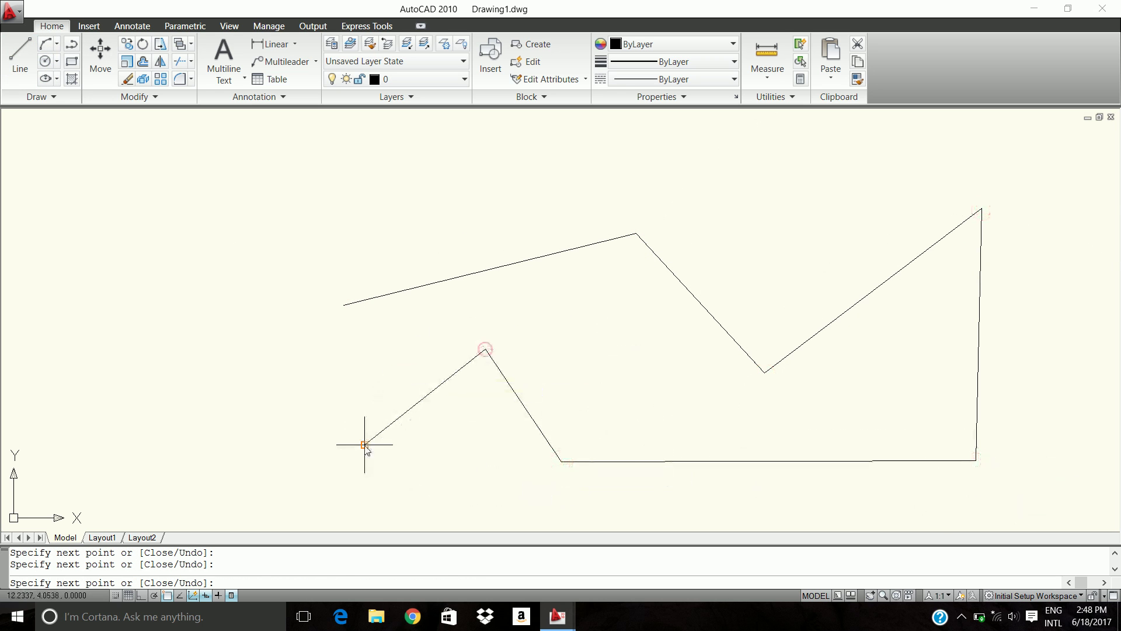
{"action": "left_click", "coordinate": [364, 445]}
{"action": "left_click", "coordinate": [345, 303]}
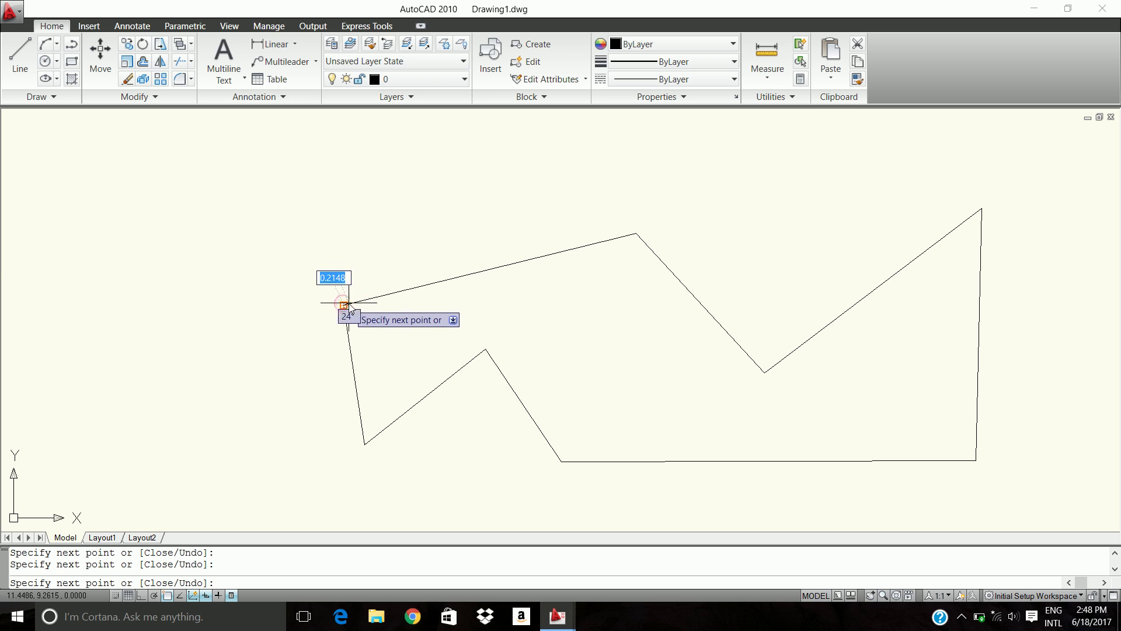
{"action": "key", "text": "Return"}
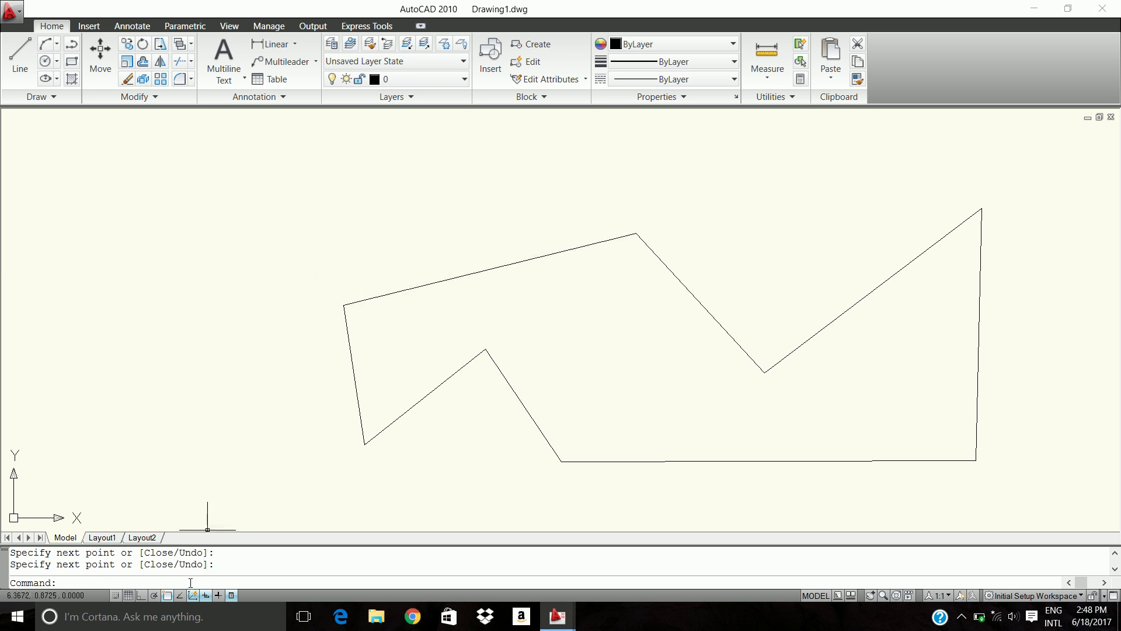
{"action": "left_click", "coordinate": [257, 304]}
{"action": "type", "text": "zpp"}
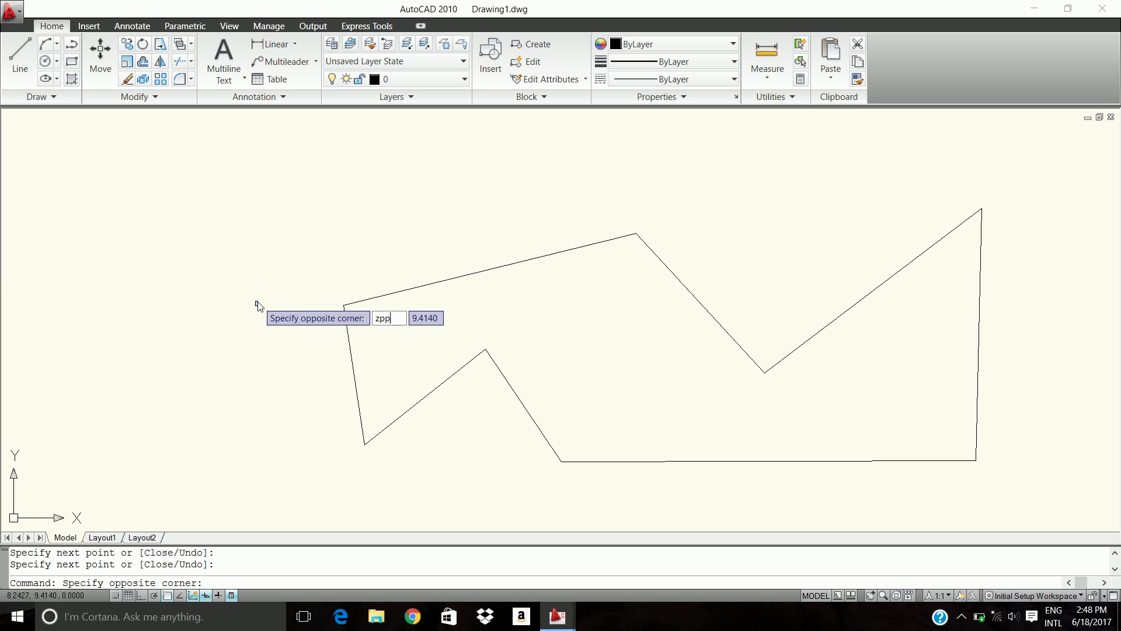
{"action": "key", "text": "BackSpace"}
{"action": "type", "text": "oom"}
{"action": "key", "text": "Return"}
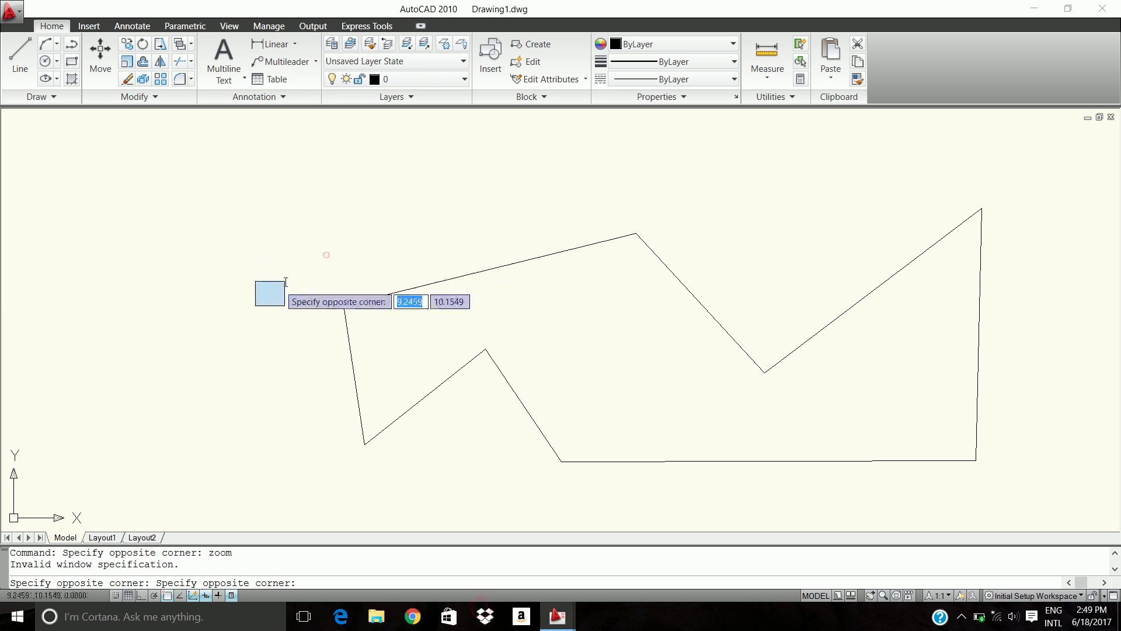
{"action": "left_click", "coordinate": [327, 255]}
{"action": "key", "text": "Escape"}
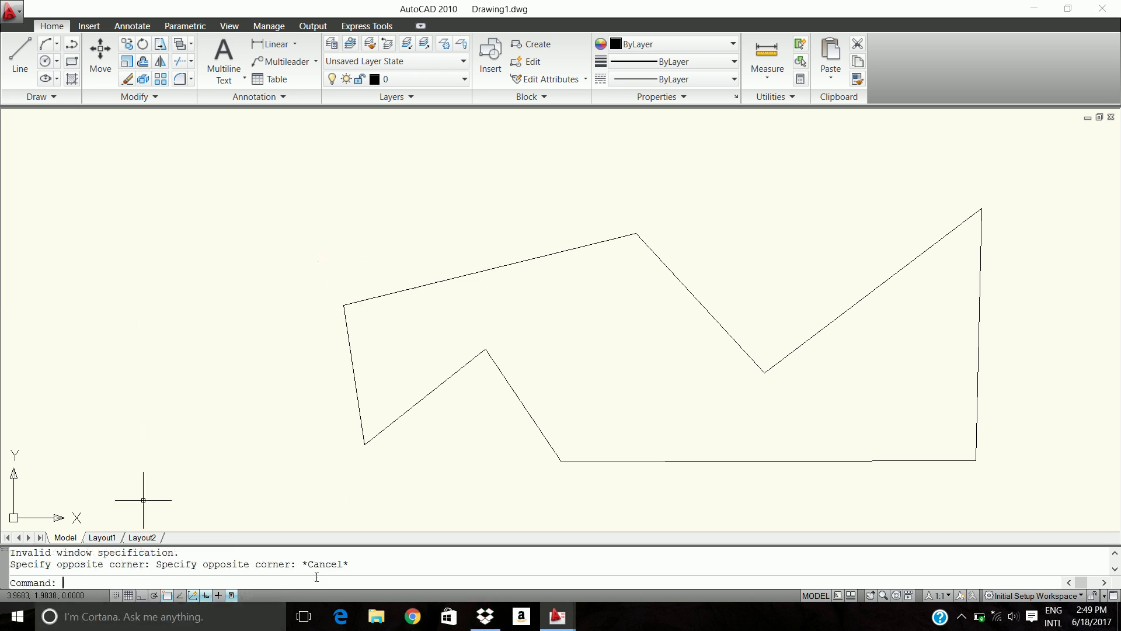
Step: Zoom in with the Window option on the short slanted side at the left end of the outline
{"action": "type", "text": "zoom"}
{"action": "key", "text": "Return"}
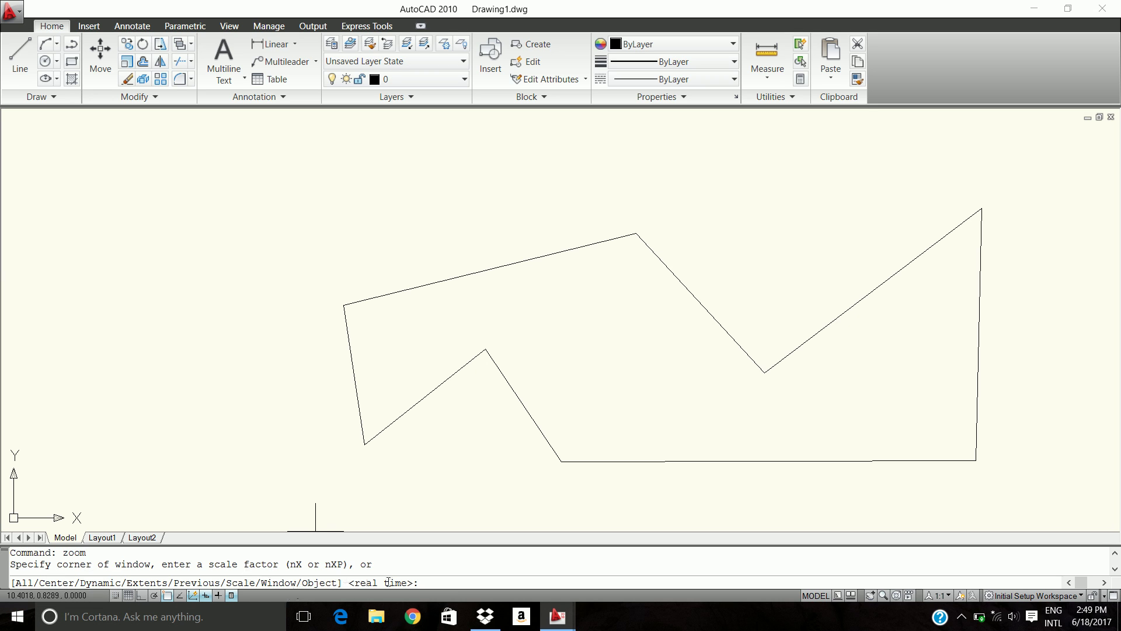
{"action": "type", "text": "w"}
{"action": "key", "text": "Return"}
{"action": "left_click", "coordinate": [291, 290]}
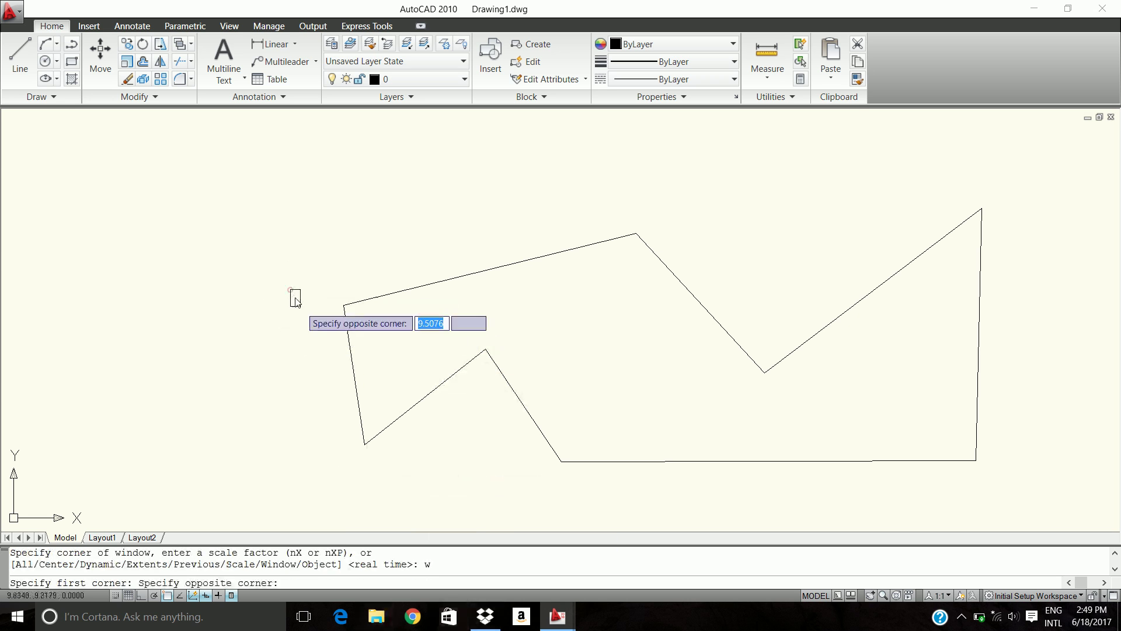
{"action": "left_click", "coordinate": [446, 436]}
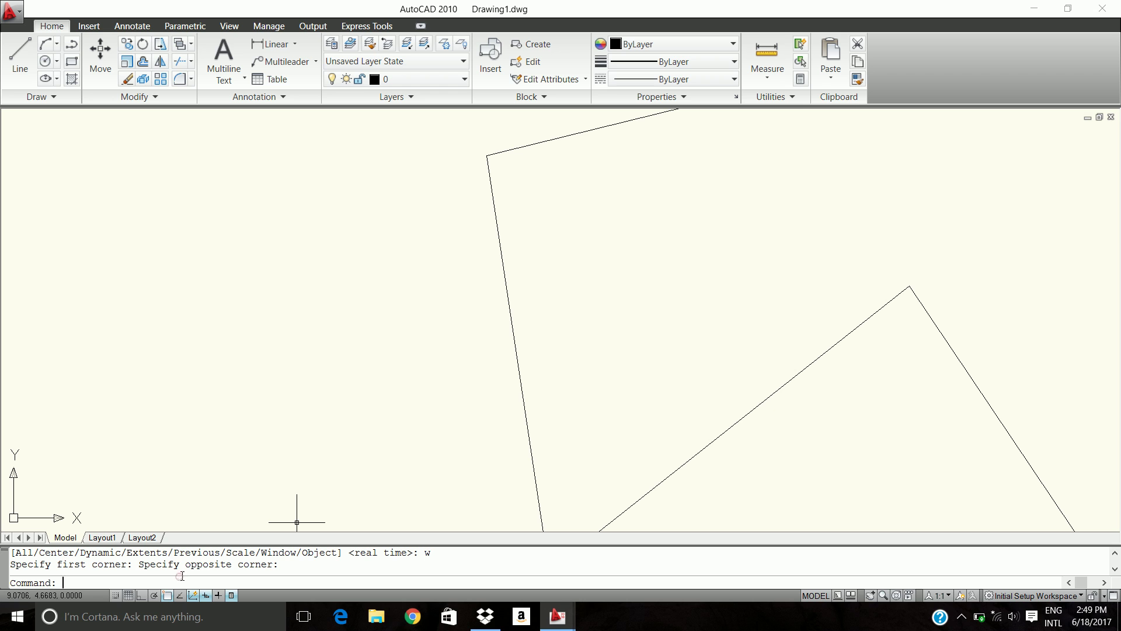
Step: Go back from the window close-up to the previous view of the whole outline
{"action": "type", "text": "zoom"}
{"action": "key", "text": "Return"}
{"action": "type", "text": "p"}
{"action": "key", "text": "Return"}
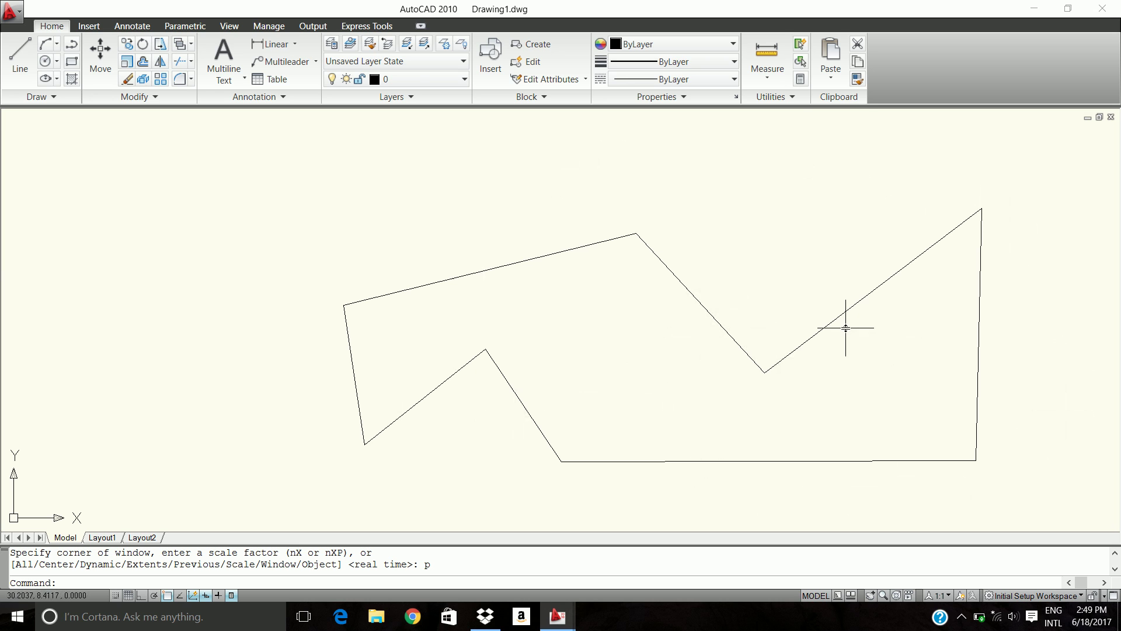
Step: Zoom to the drawing's extents so the outline fills the drawing area
{"action": "type", "text": "zoom"}
{"action": "key", "text": "Return"}
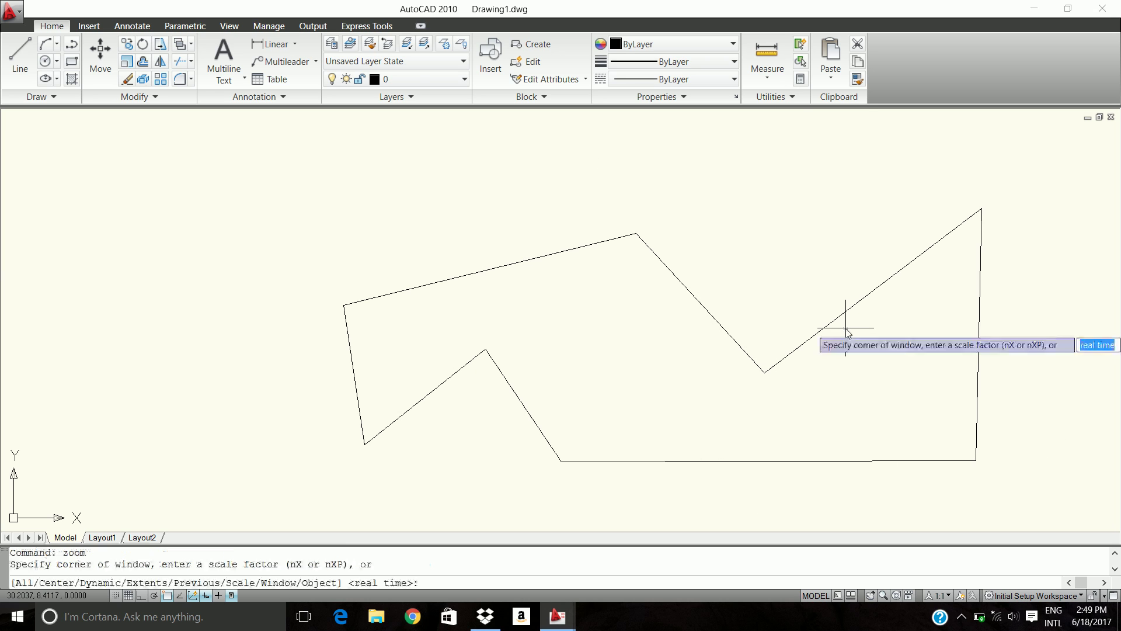
{"action": "type", "text": "e"}
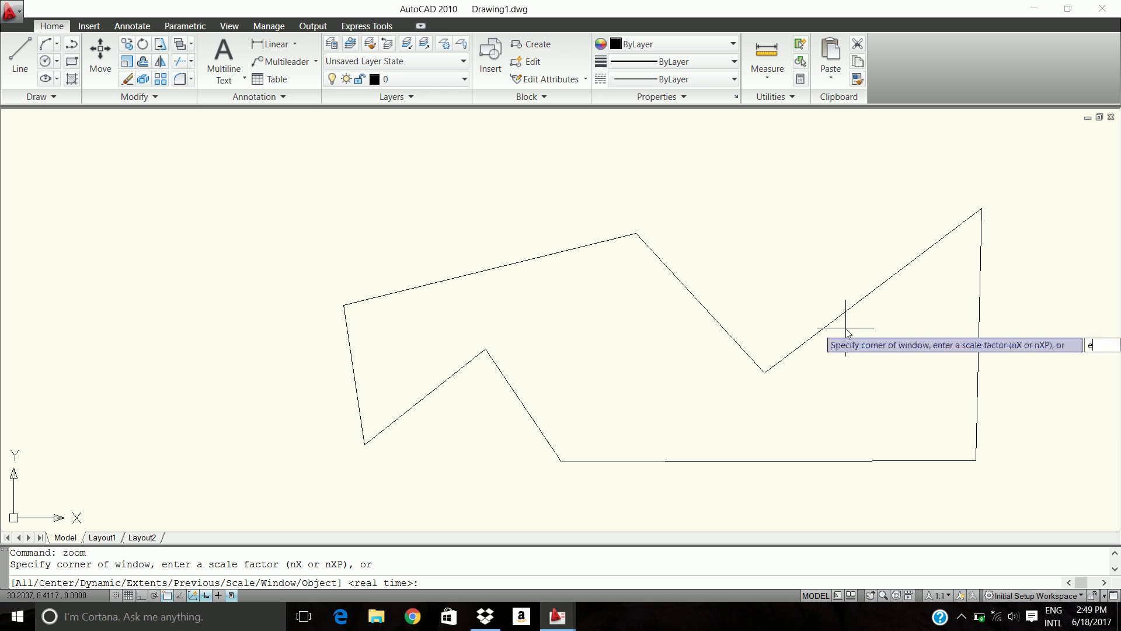
{"action": "key", "text": "Return"}
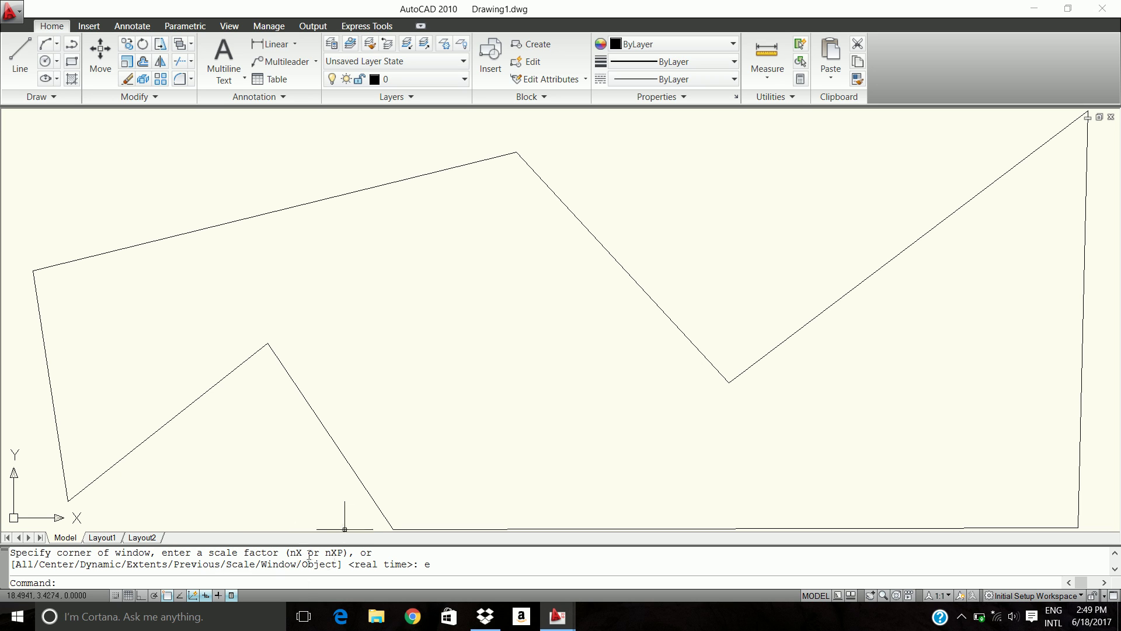
Step: Restore the view that was shown before the extents zoom, using the Previous option
{"action": "type", "text": "zoo"}
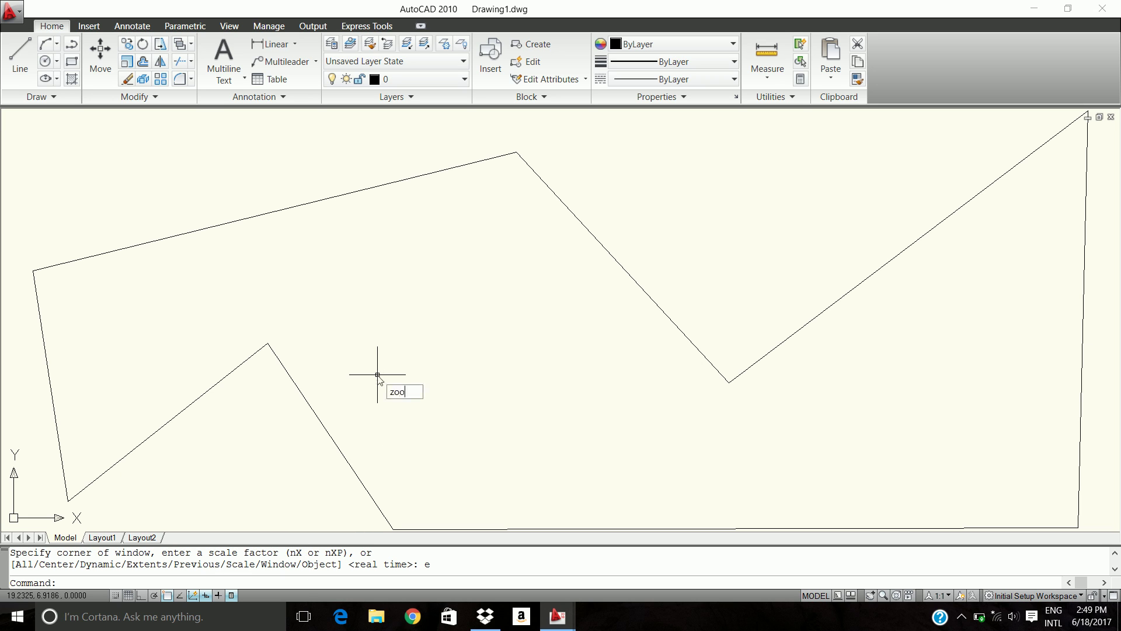
{"action": "type", "text": "m"}
{"action": "key", "text": "Return"}
{"action": "type", "text": "p"}
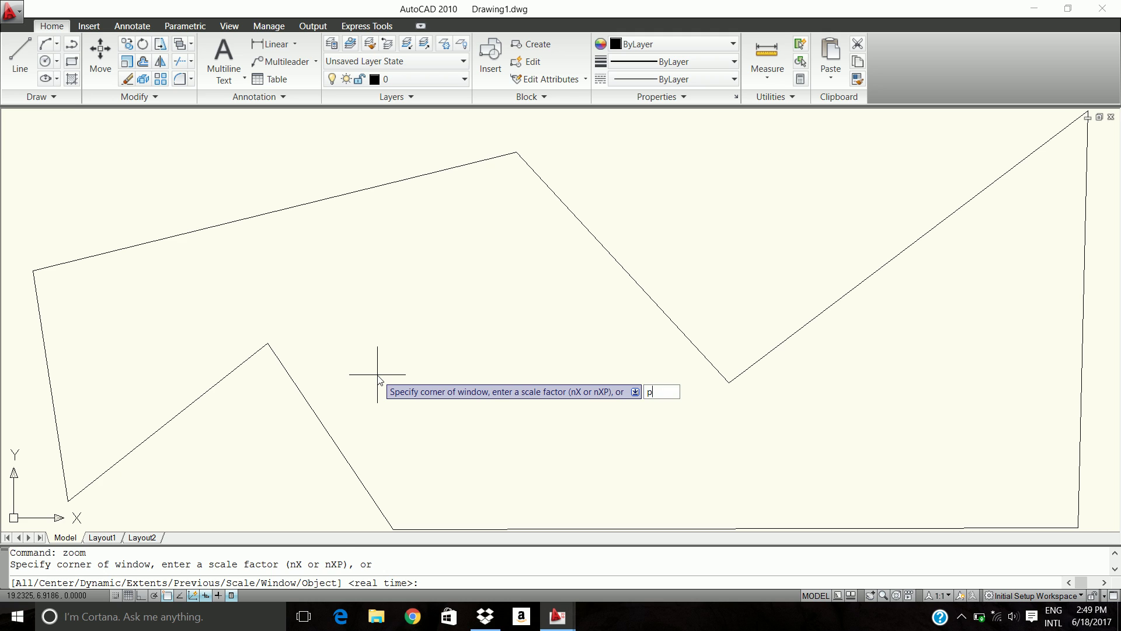
{"action": "key", "text": "Return"}
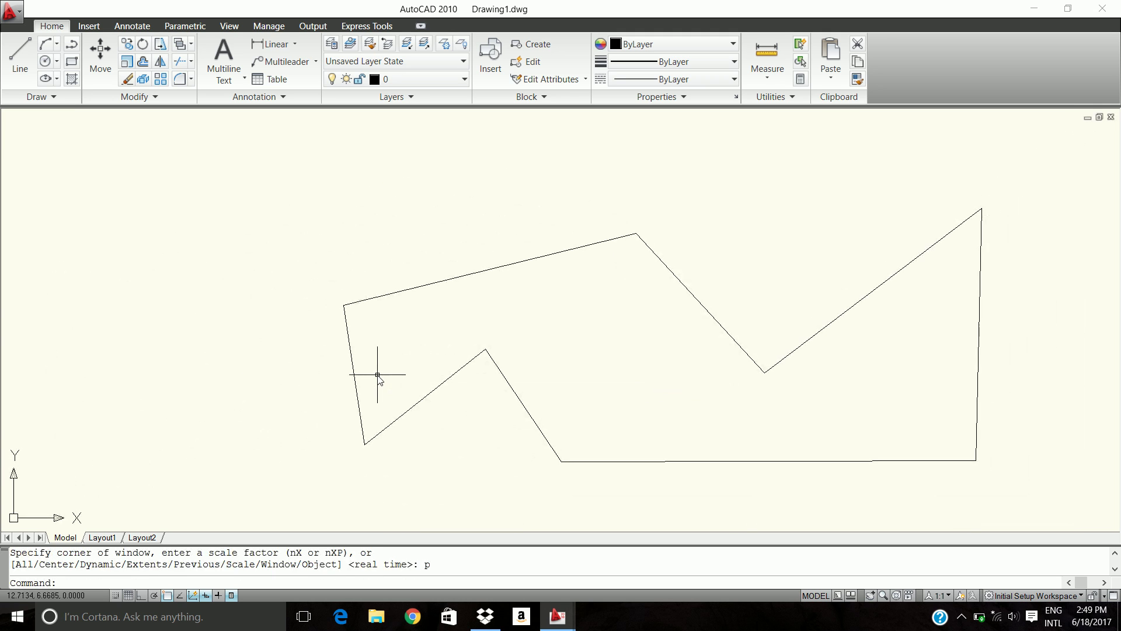
Step: Zoom the view by entering a scale factor of 5
{"action": "type", "text": "zoom"}
{"action": "key", "text": "Return"}
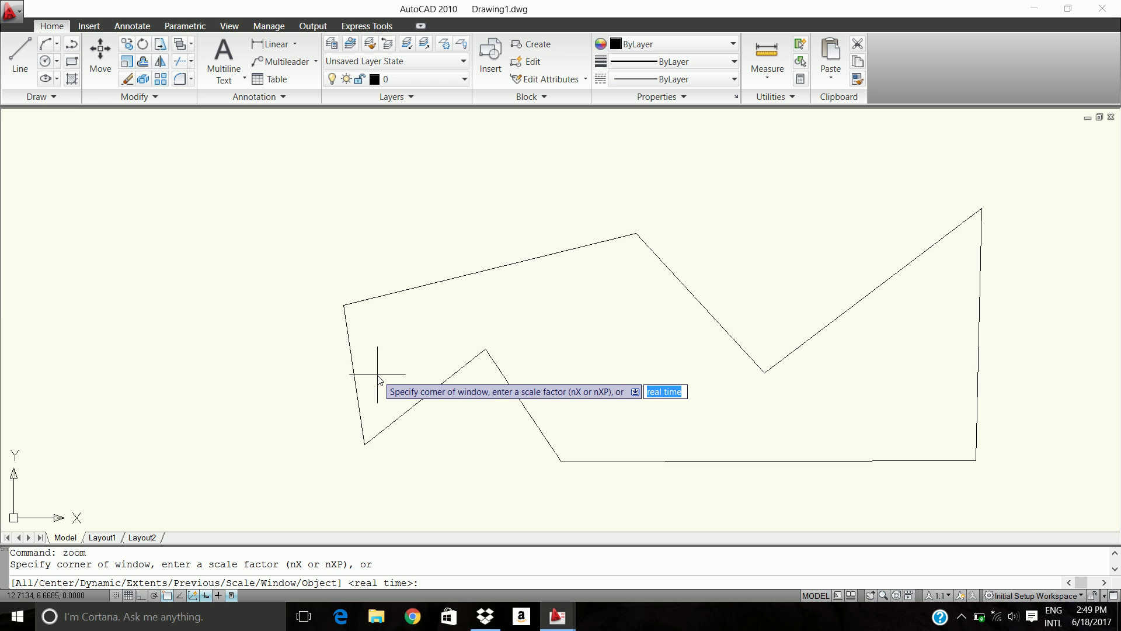
{"action": "type", "text": "5"}
{"action": "key", "text": "Return"}
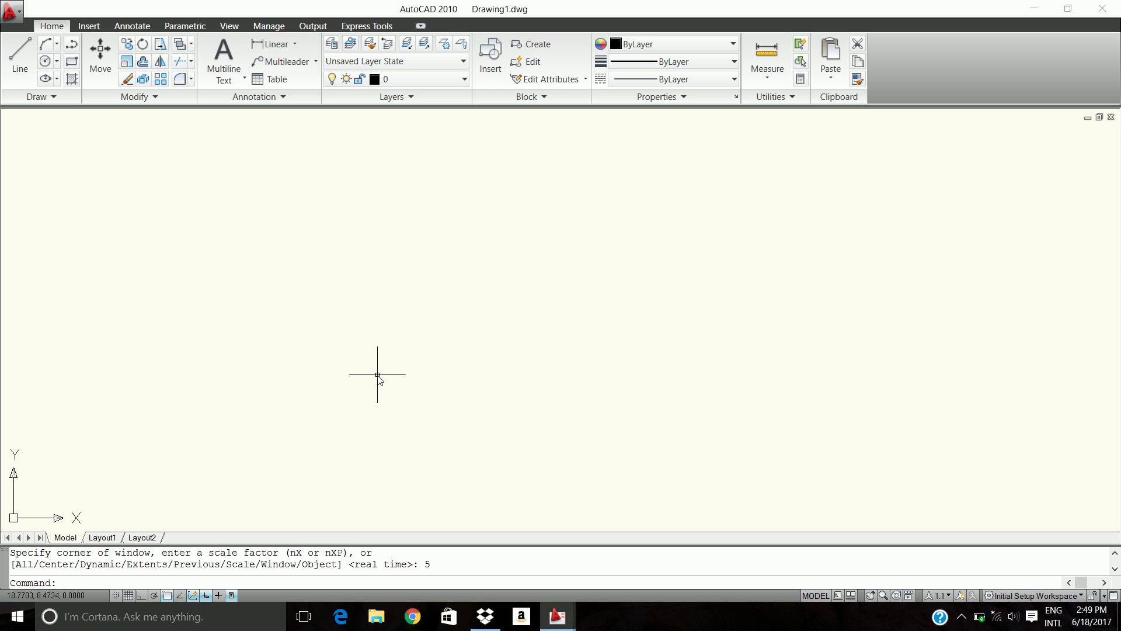
Step: Restore the view used before the scale-factor zoom with the Previous option
{"action": "type", "text": "zoom"}
{"action": "key", "text": "Return"}
{"action": "type", "text": "p"}
{"action": "key", "text": "Return"}
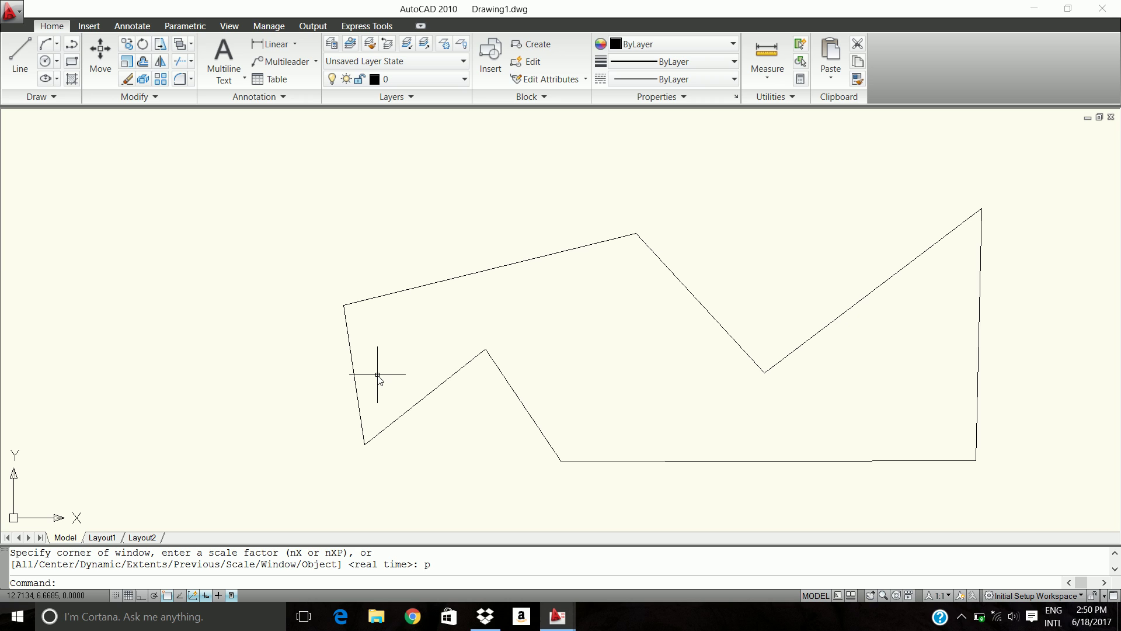
Step: Zoom with the Scale option using a factor of 0.5
{"action": "type", "text": "zoom"}
{"action": "key", "text": "Return"}
{"action": "type", "text": "s"}
{"action": "key", "text": "Return"}
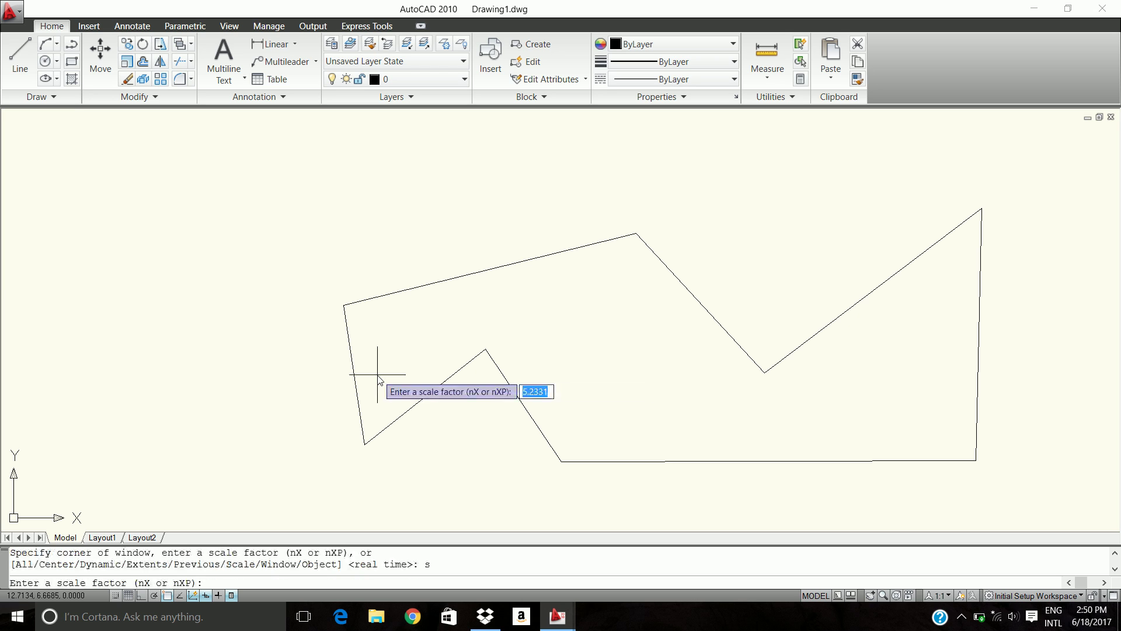
{"action": "type", "text": "0.5"}
{"action": "key", "text": "Return"}
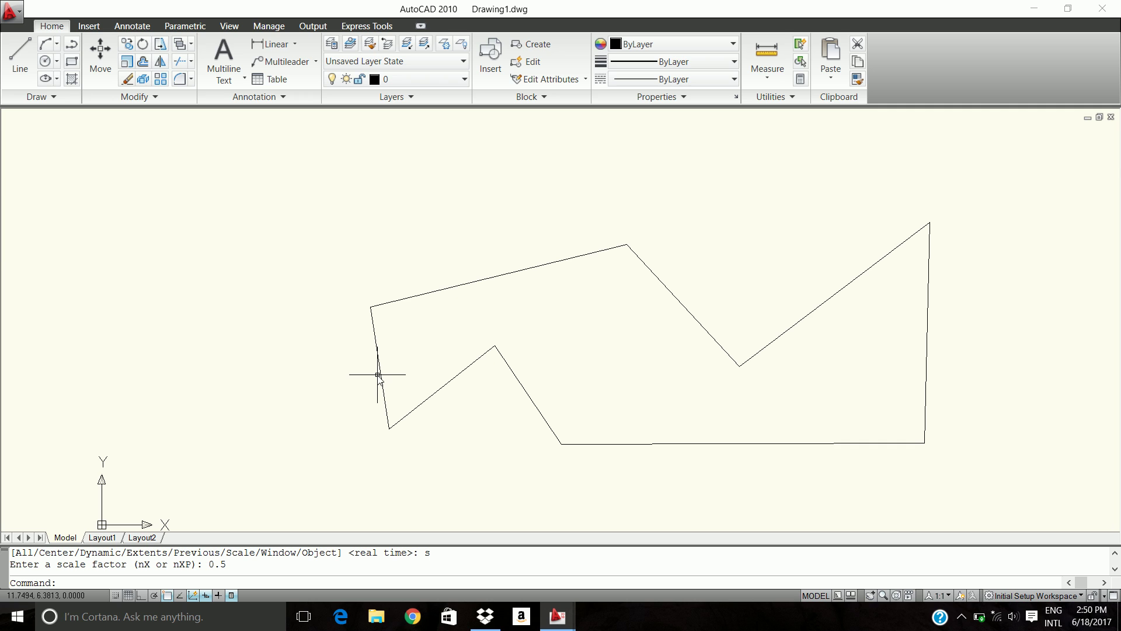
Step: Zoom the view with the Scale option using a factor of 0.2
{"action": "type", "text": "zoom"}
{"action": "key", "text": "Return"}
{"action": "type", "text": "s"}
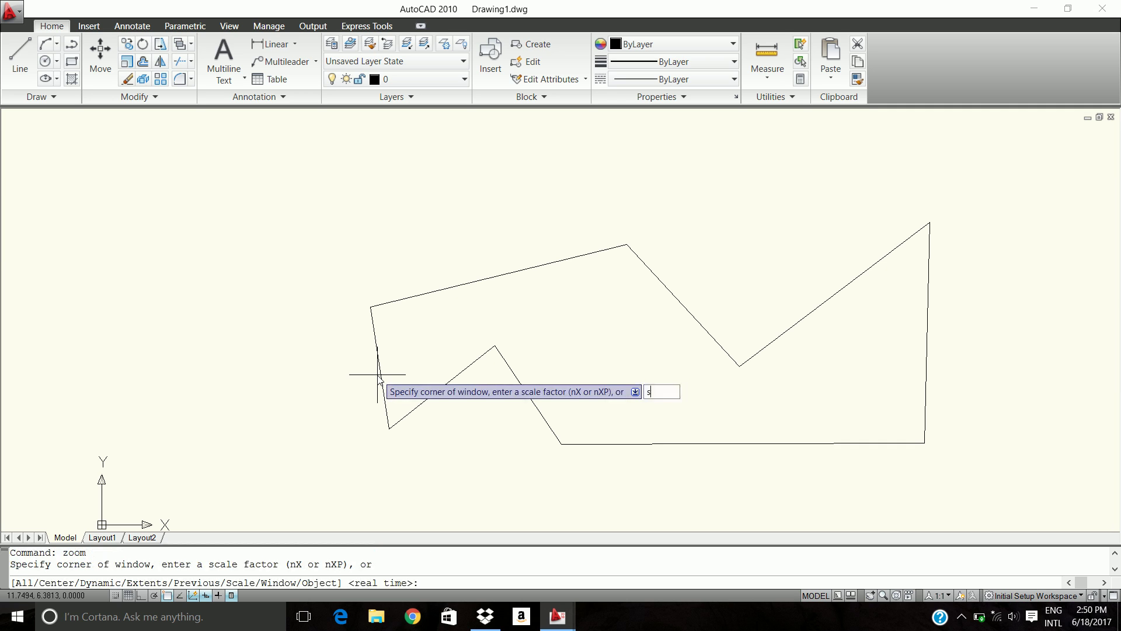
{"action": "key", "text": "Return"}
{"action": "type", "text": "0.2"}
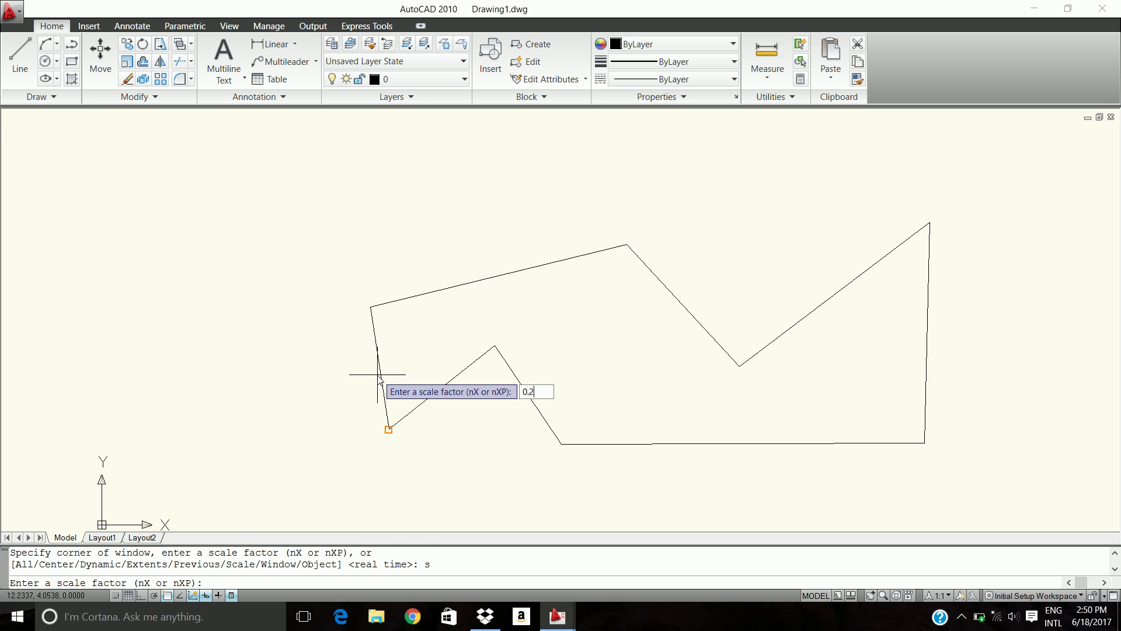
{"action": "key", "text": "Return"}
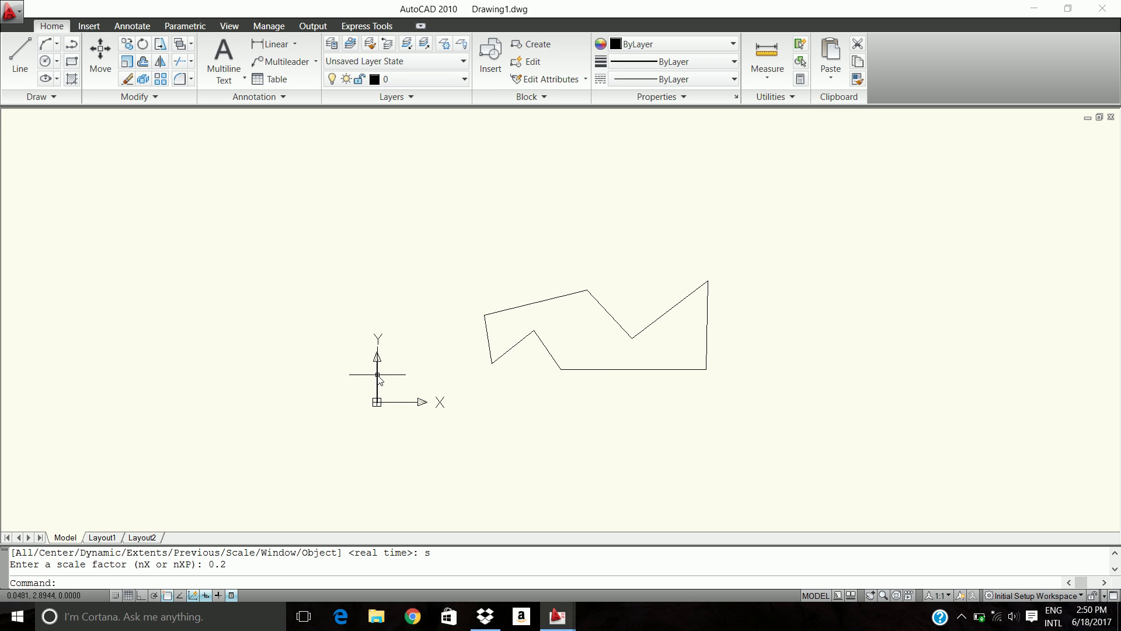
{"action": "type", "text": "z"}
{"action": "key", "text": "BackSpace"}
{"action": "key", "text": "BackSpace"}
{"action": "key", "text": "Escape"}
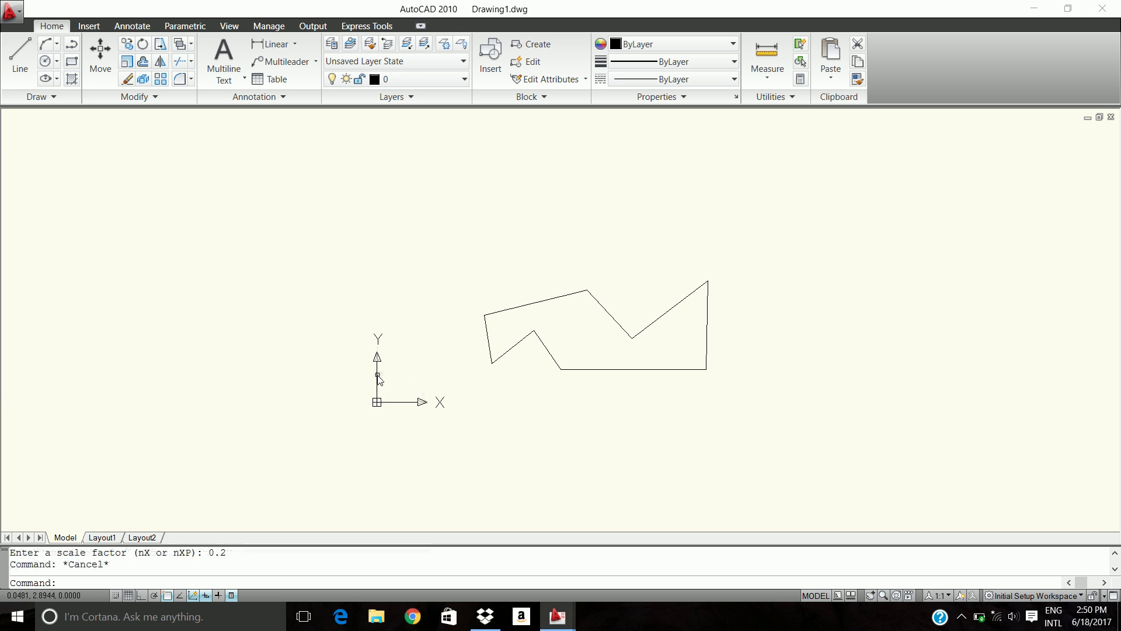
Step: Undo the previous zooms and drawing operations repeatedly until the drawing area is empty
{"action": "key", "text": "ctrl+z"}
{"action": "key", "text": "ctrl+z"}
{"action": "key", "text": "ctrl+z"}
{"action": "key", "text": "ctrl+z"}
{"action": "key", "text": "ctrl+z"}
{"action": "key", "text": "ctrl+z"}
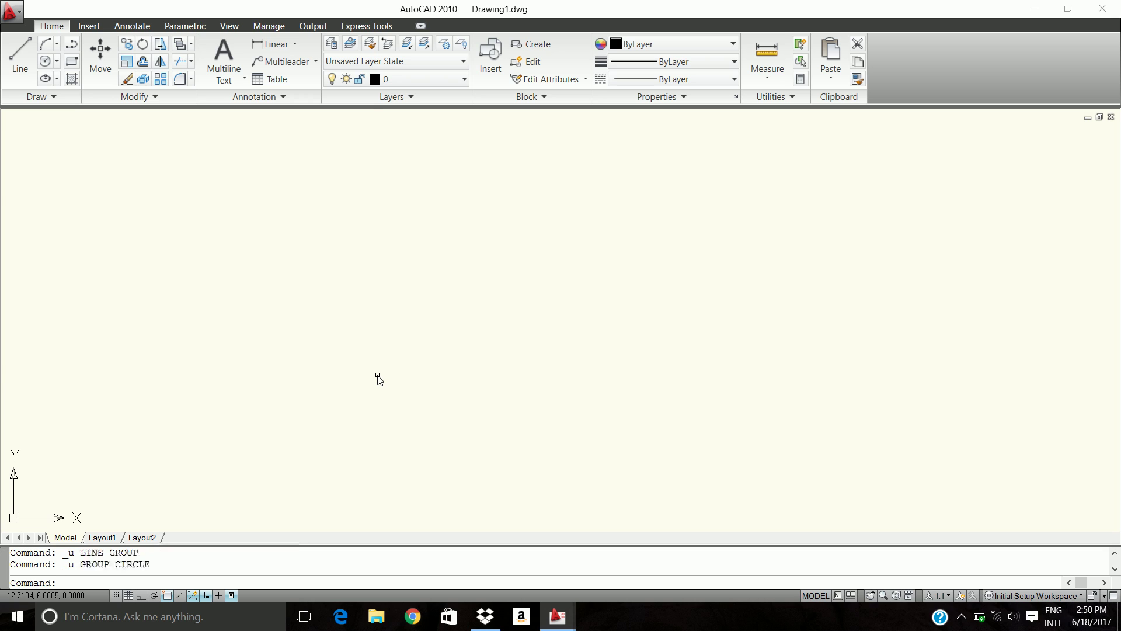
{"action": "key", "text": "ctrl+z"}
{"action": "key", "text": "ctrl+z"}
{"action": "key", "text": "ctrl+z"}
{"action": "key", "text": "ctrl+z"}
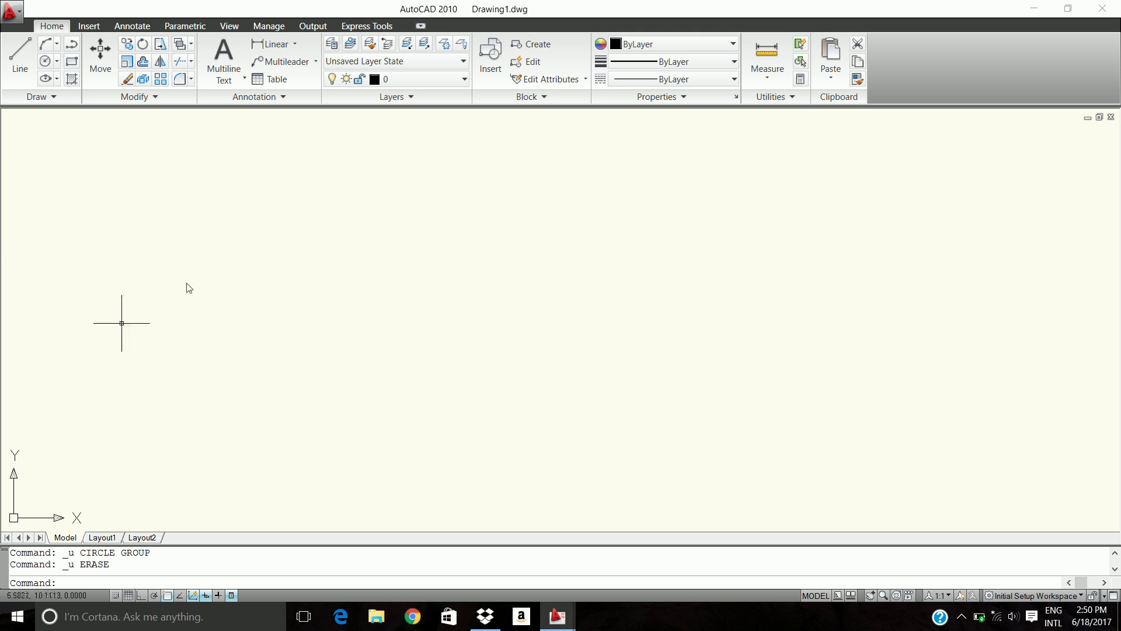
Step: Draw a circle of radius 1 in the upper-left part of the empty drawing area
{"action": "left_click", "coordinate": [45, 63]}
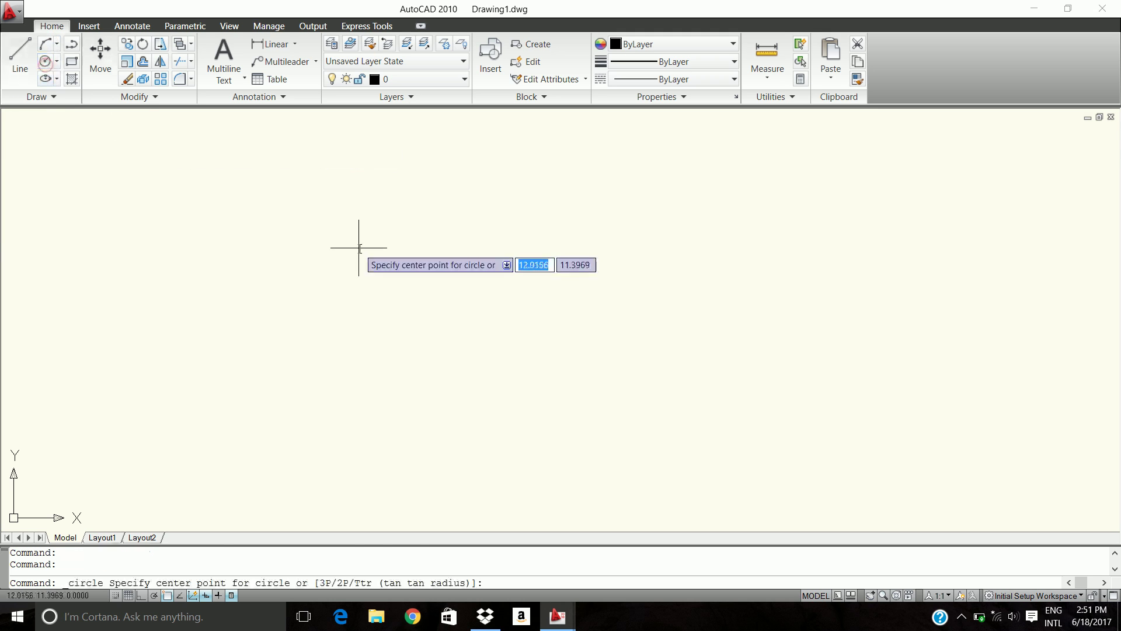
{"action": "left_click", "coordinate": [344, 237]}
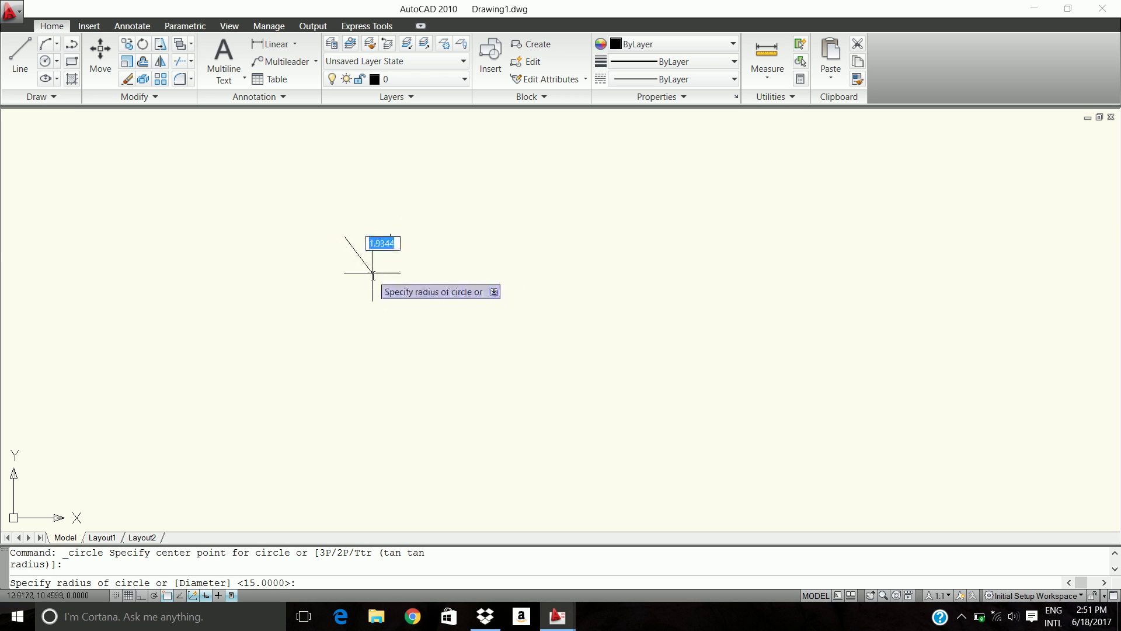
{"action": "type", "text": "1"}
{"action": "key", "text": "Return"}
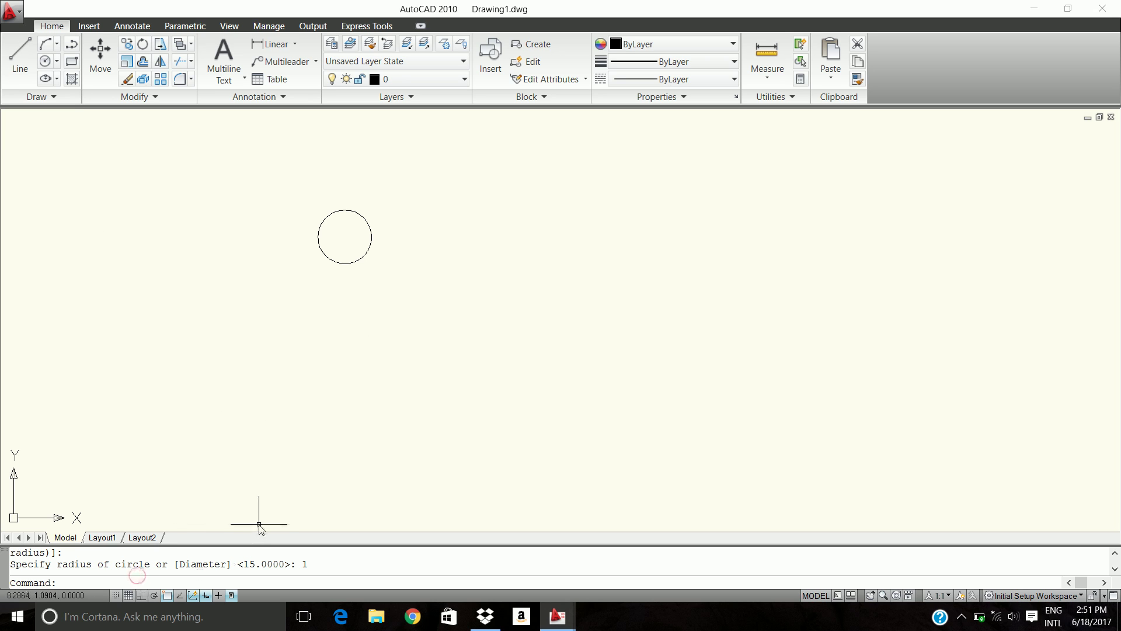
Step: Create a rectangular array of the circle with 5 rows and 6 columns, using row and column offsets of 1
{"action": "type", "text": "array"}
{"action": "key", "text": "Return"}
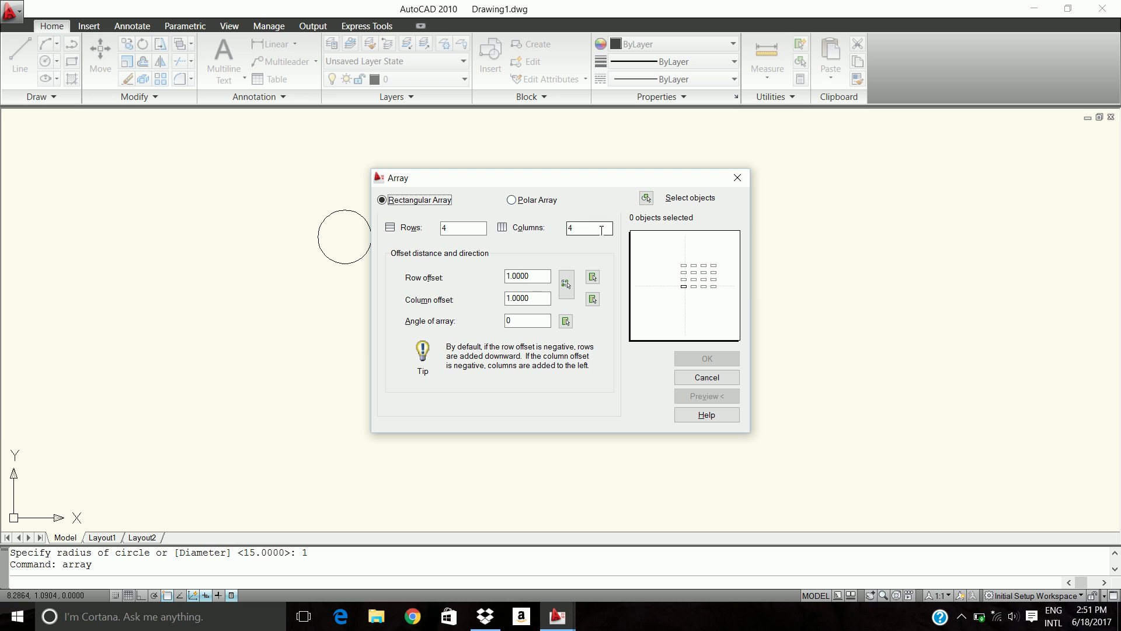
{"action": "left_click", "coordinate": [646, 197]}
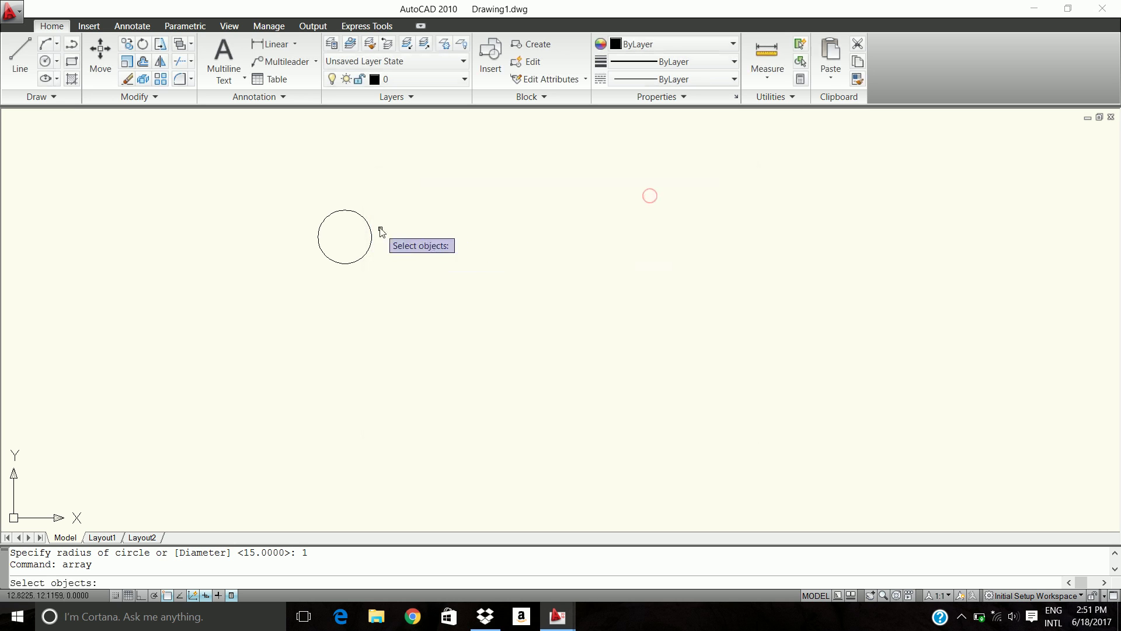
{"action": "left_click", "coordinate": [365, 220]}
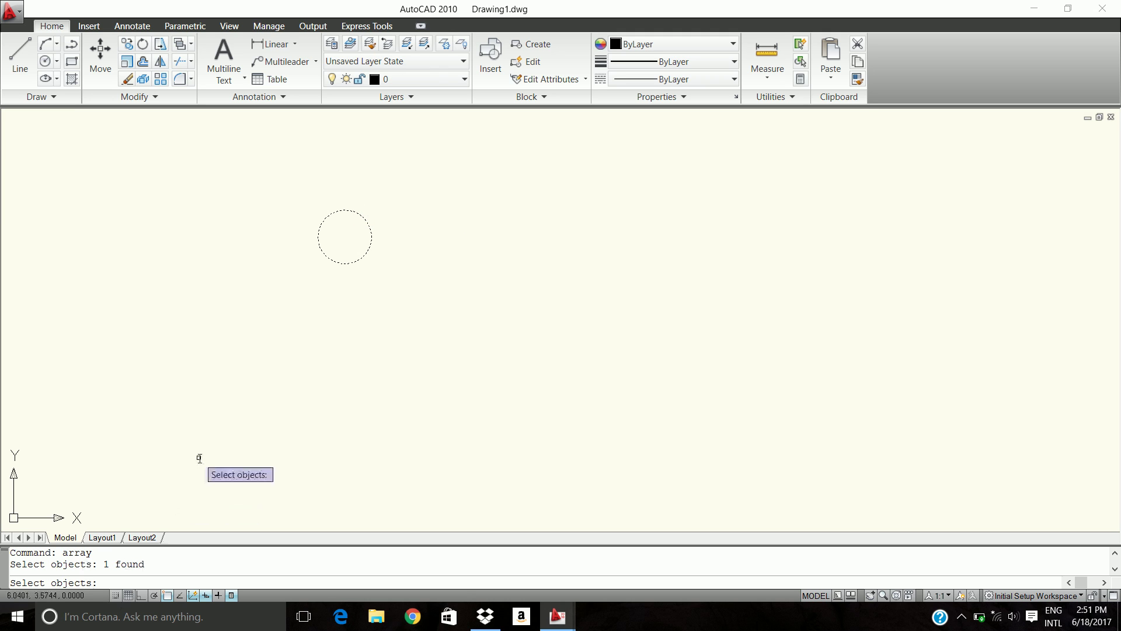
{"action": "key", "text": "Return"}
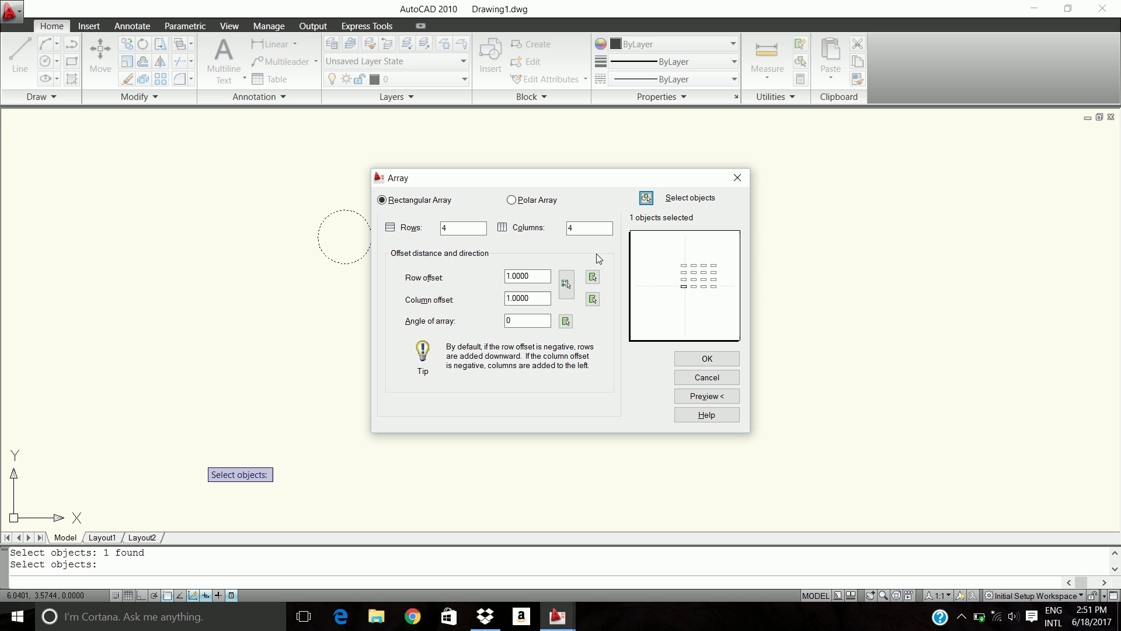
{"action": "left_click", "coordinate": [452, 227]}
{"action": "type", "text": "5"}
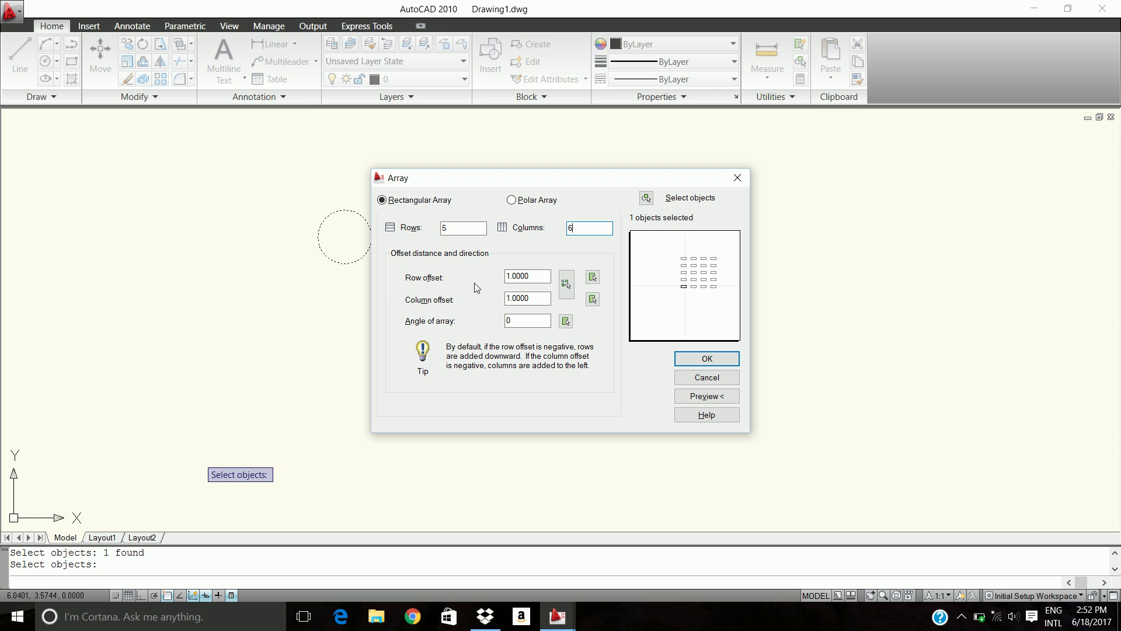
{"action": "left_click", "coordinate": [732, 360]}
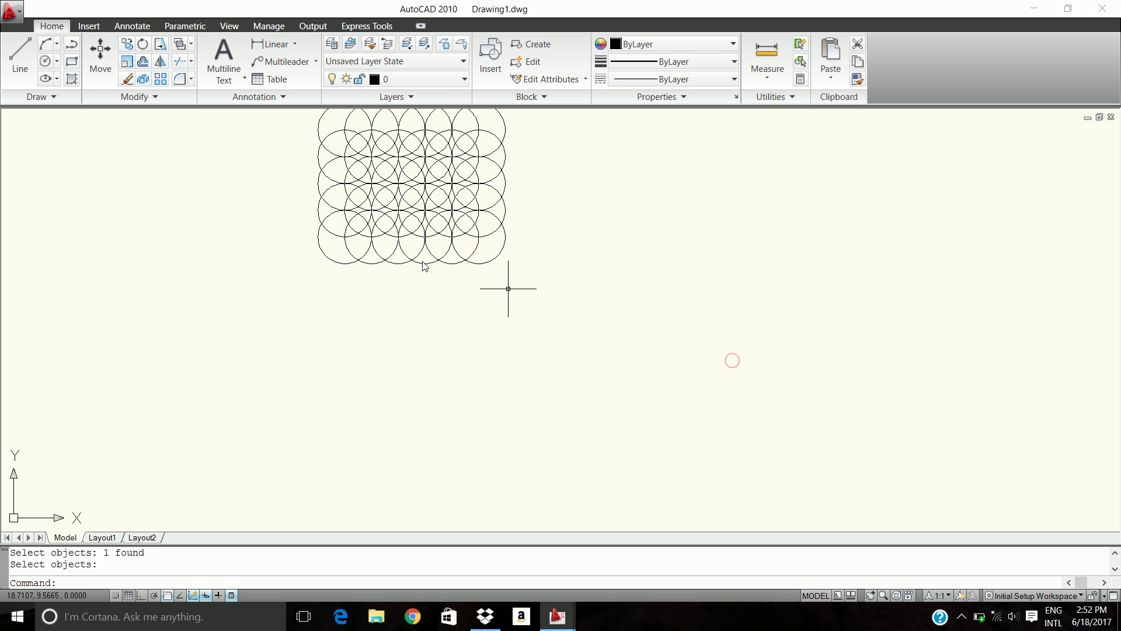
Step: Dimension the vertical spacing between the centres of the lowest two circles in the first column, and undo both the dimension and the array
{"action": "left_click", "coordinate": [269, 44]}
{"action": "left_click", "coordinate": [345, 238]}
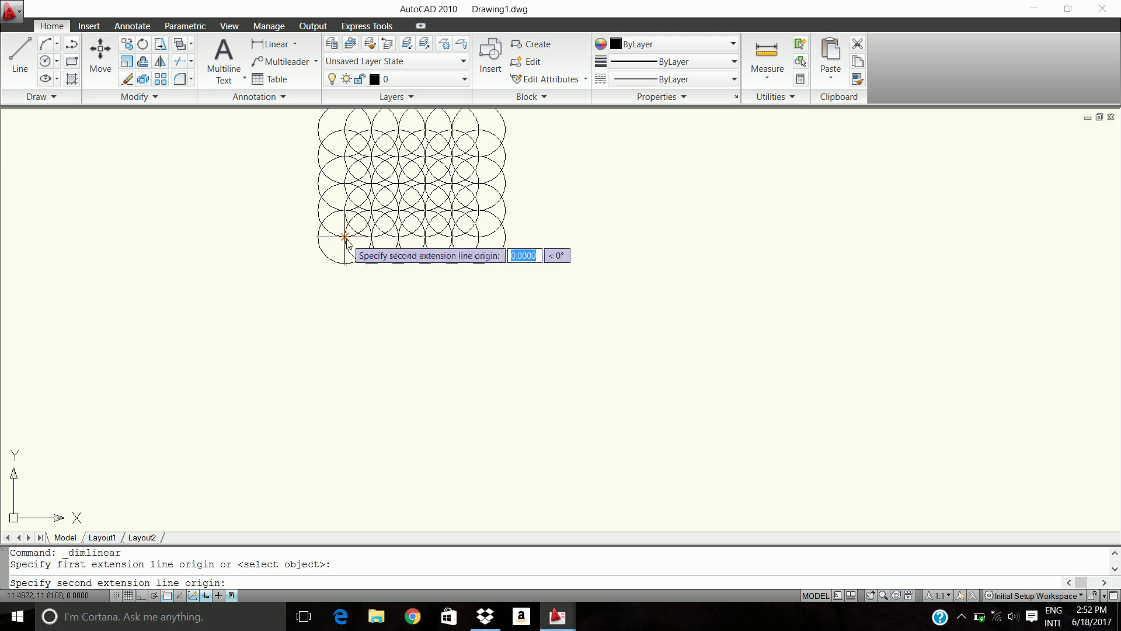
{"action": "left_click", "coordinate": [345, 209]}
{"action": "left_click", "coordinate": [283, 222]}
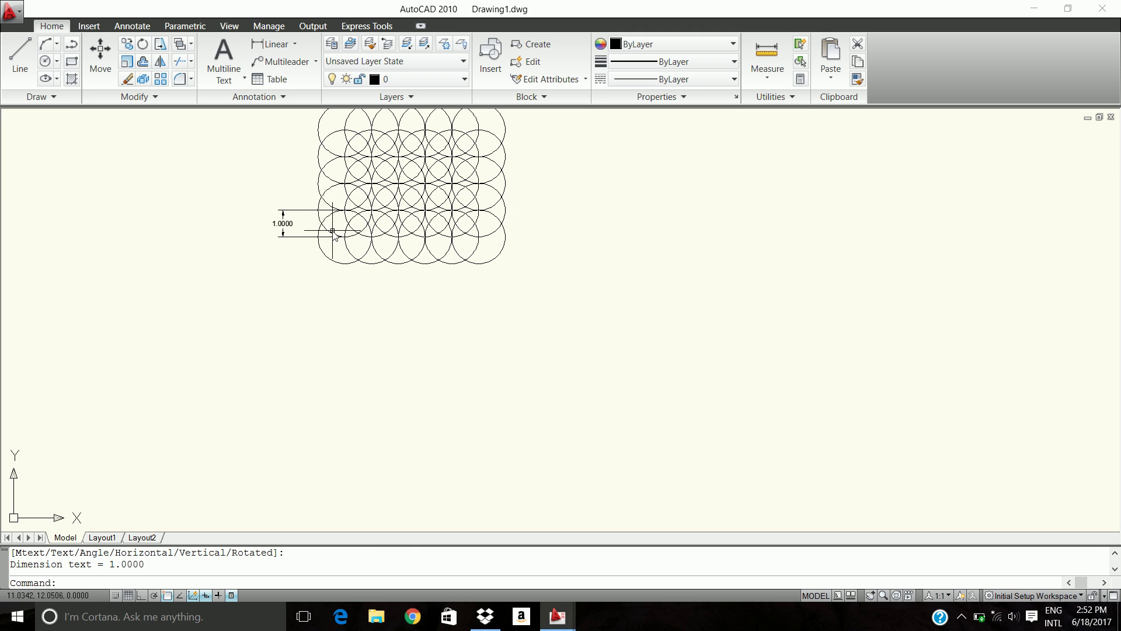
{"action": "key", "text": "ctrl+z"}
{"action": "key", "text": "ctrl+z"}
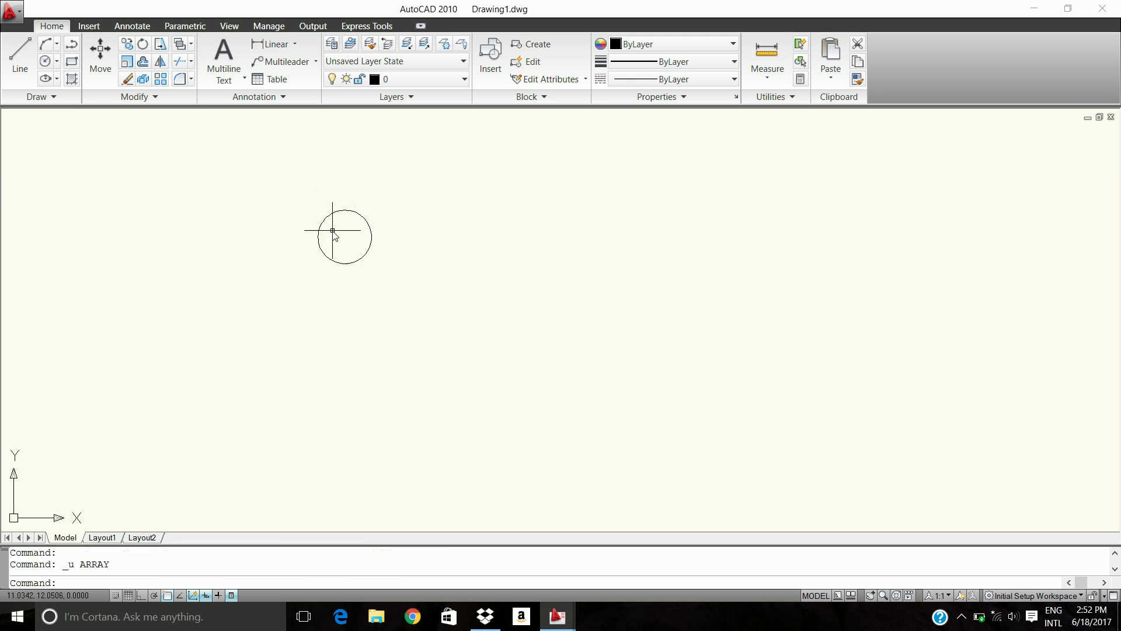
Step: Create a rectangular array of the circle with 5 rows, 6 columns and row and column offsets of 2
{"action": "type", "text": "ARRAY"}
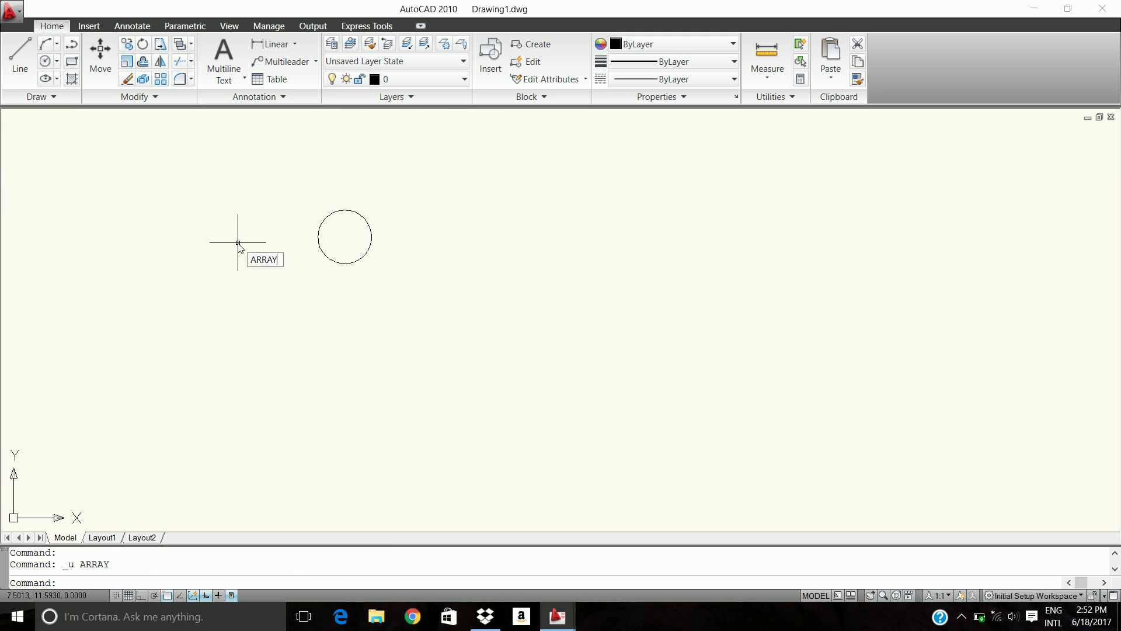
{"action": "key", "text": "Return"}
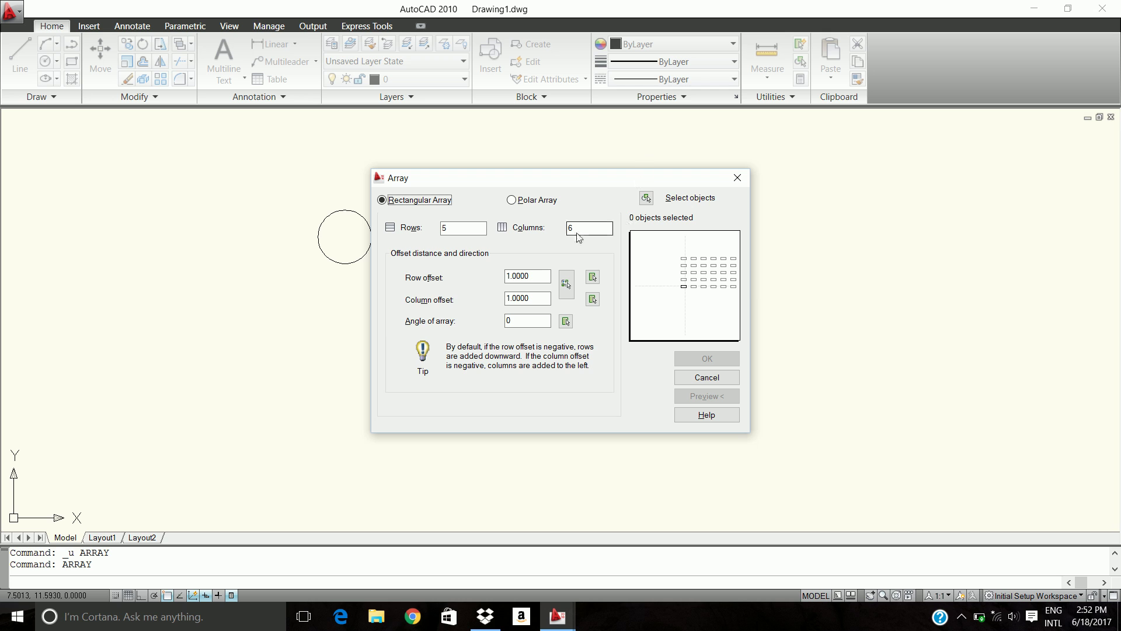
{"action": "left_click", "coordinate": [646, 197]}
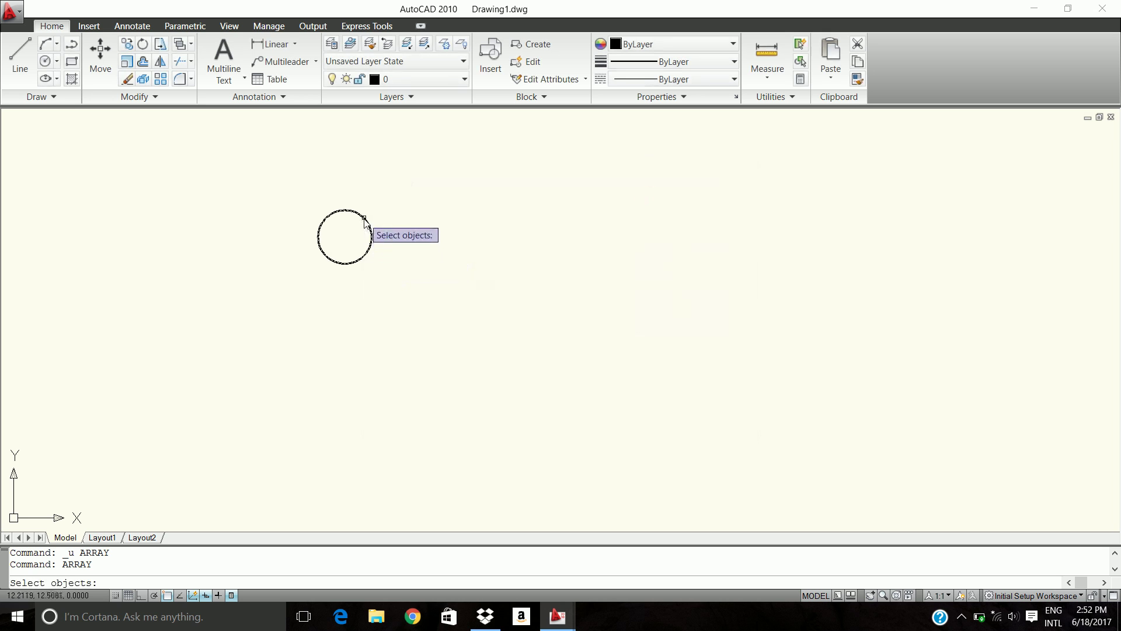
{"action": "left_click", "coordinate": [364, 218]}
{"action": "key", "text": "Return"}
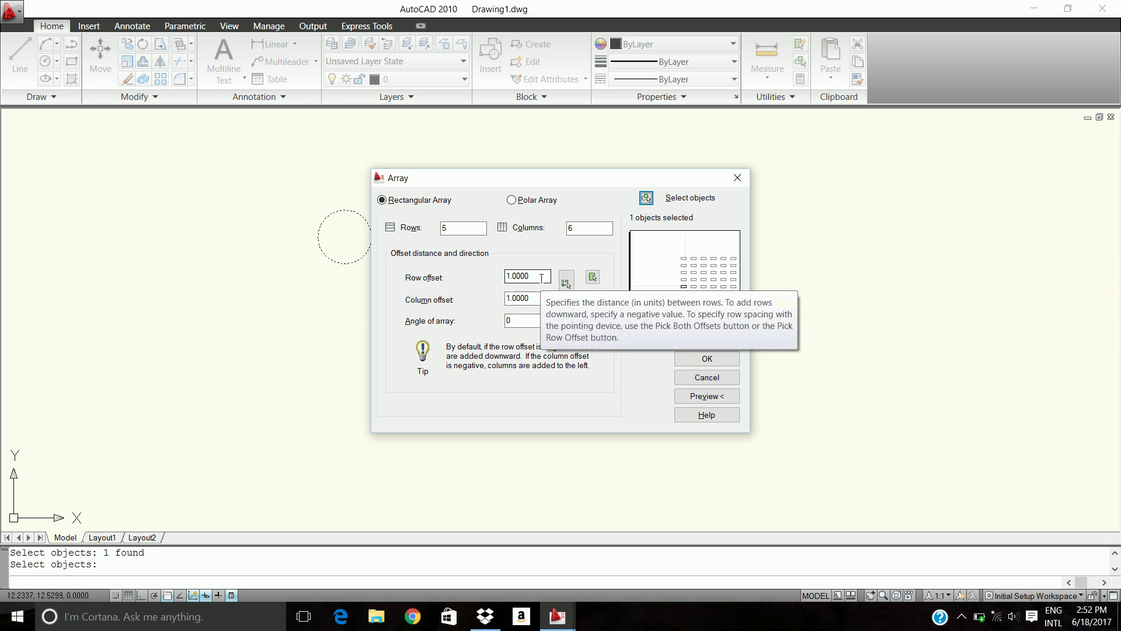
{"action": "left_click_drag", "start_coordinate": [546, 277], "coordinate": [490, 278]}
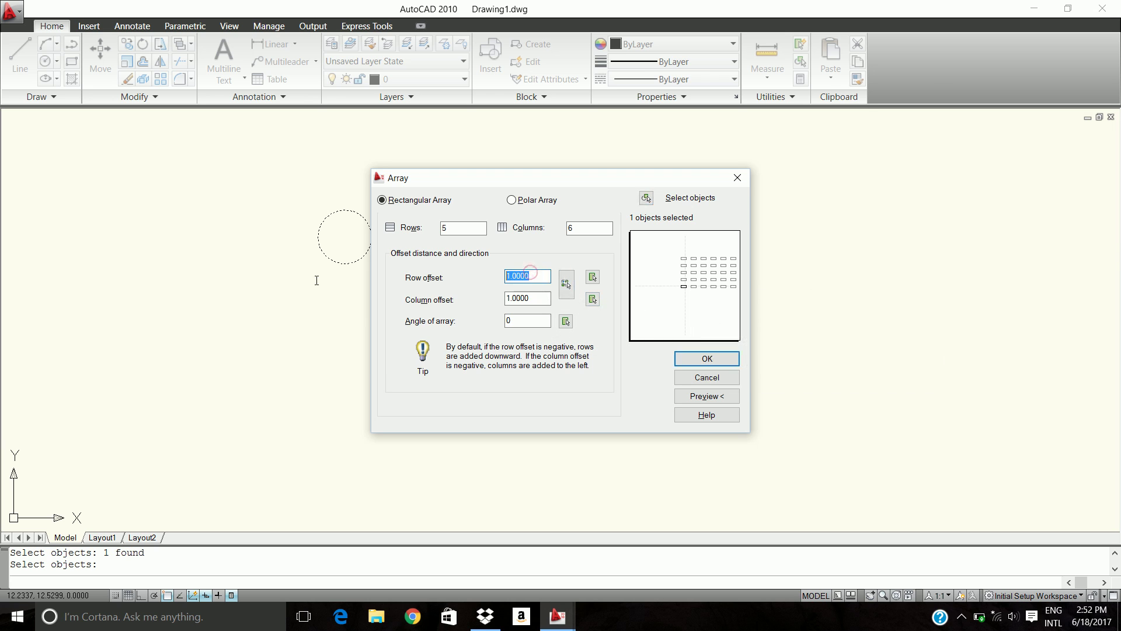
{"action": "key", "text": "BackSpace"}
{"action": "type", "text": "2"}
{"action": "key", "text": "Tab"}
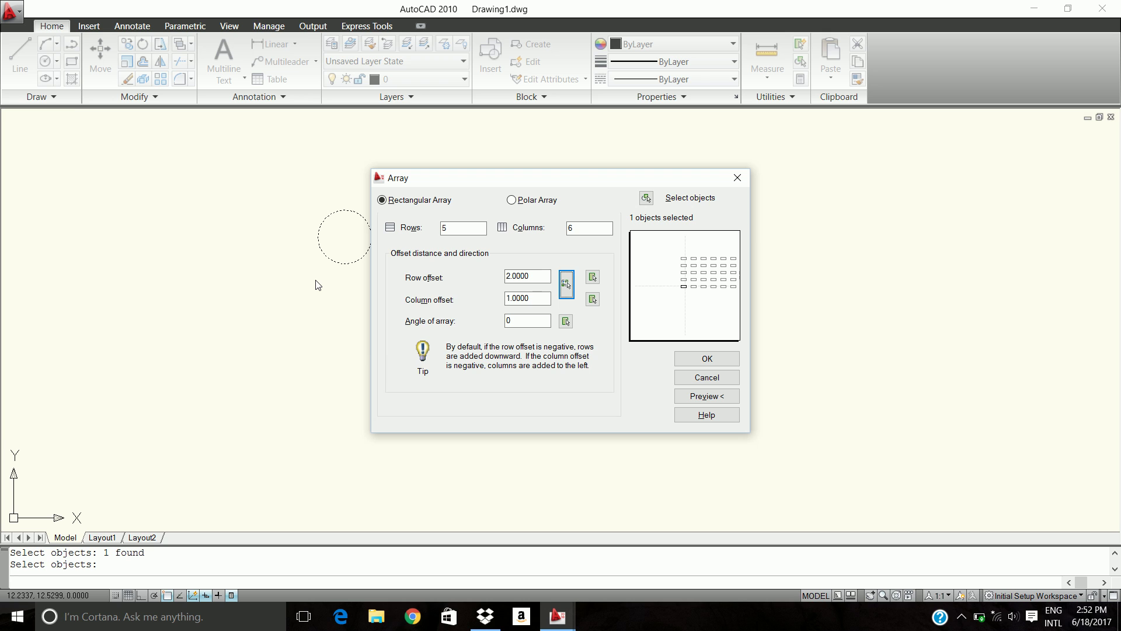
{"action": "key", "text": "Tab"}
{"action": "key", "text": "Tab"}
{"action": "type", "text": "2"}
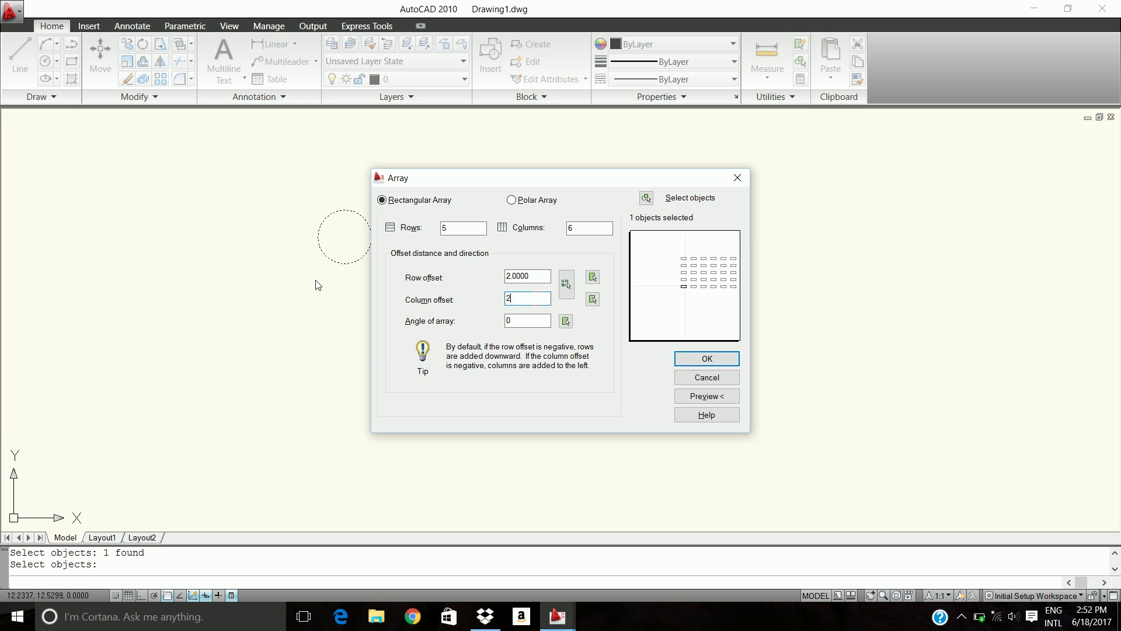
{"action": "left_click", "coordinate": [724, 362]}
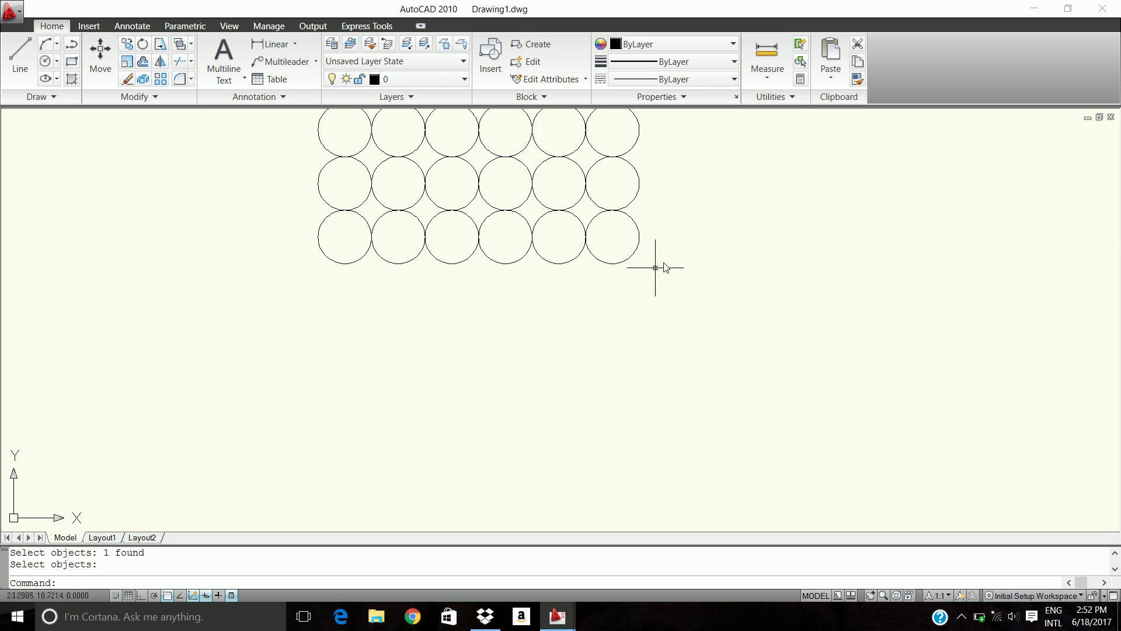
Step: Zoom to the extents of the drawing to show the whole circle array
{"action": "type", "text": "zoom"}
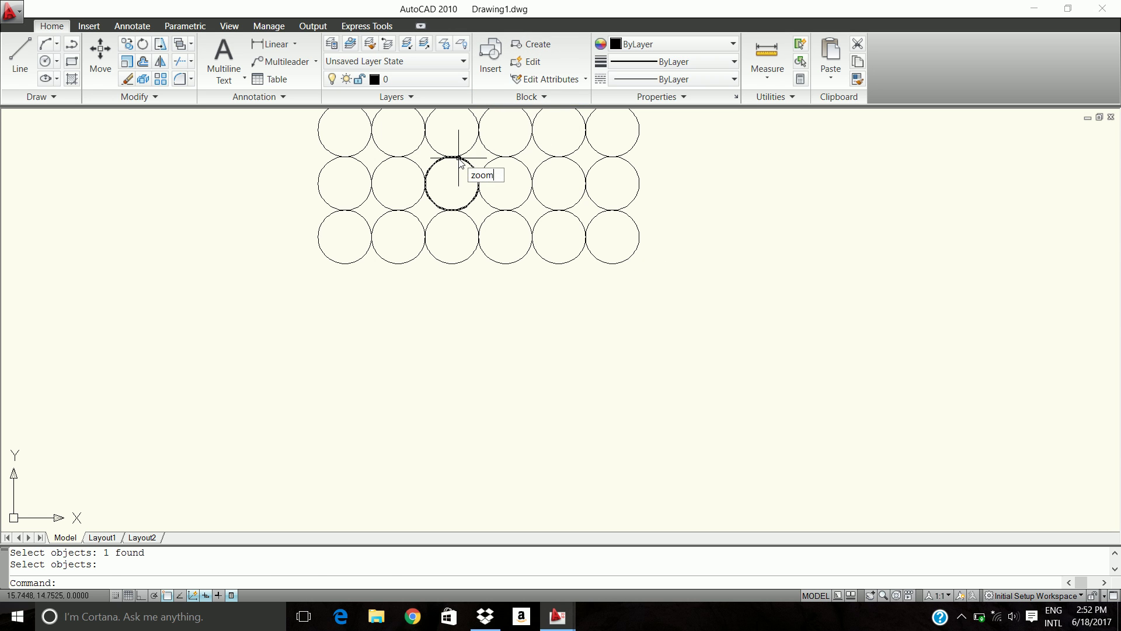
{"action": "key", "text": "Return"}
{"action": "type", "text": "e"}
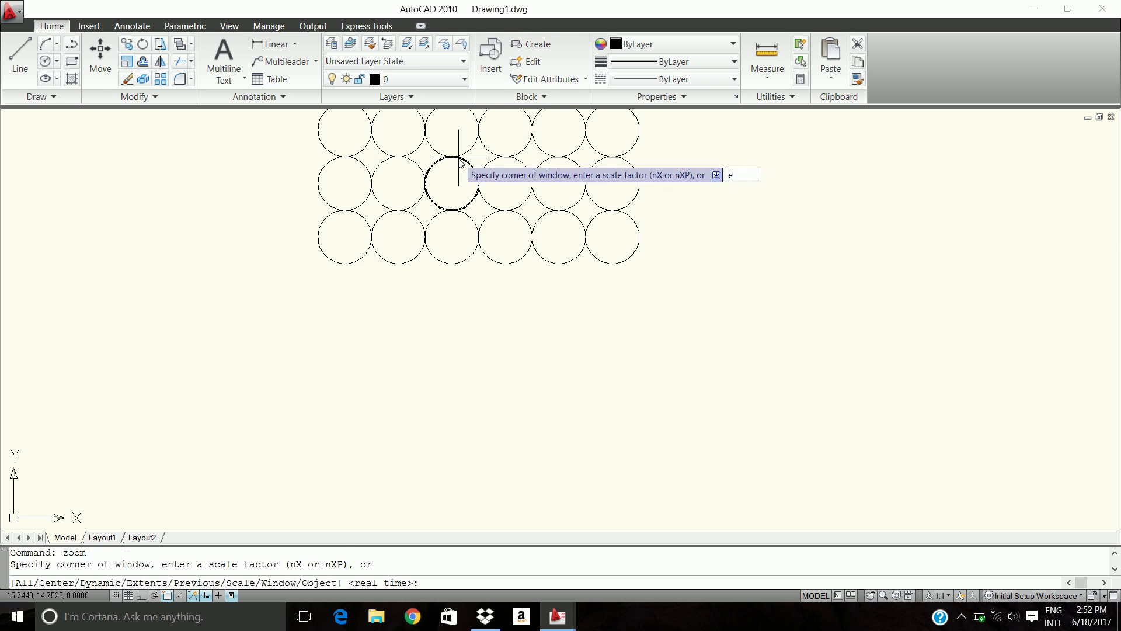
{"action": "key", "text": "Return"}
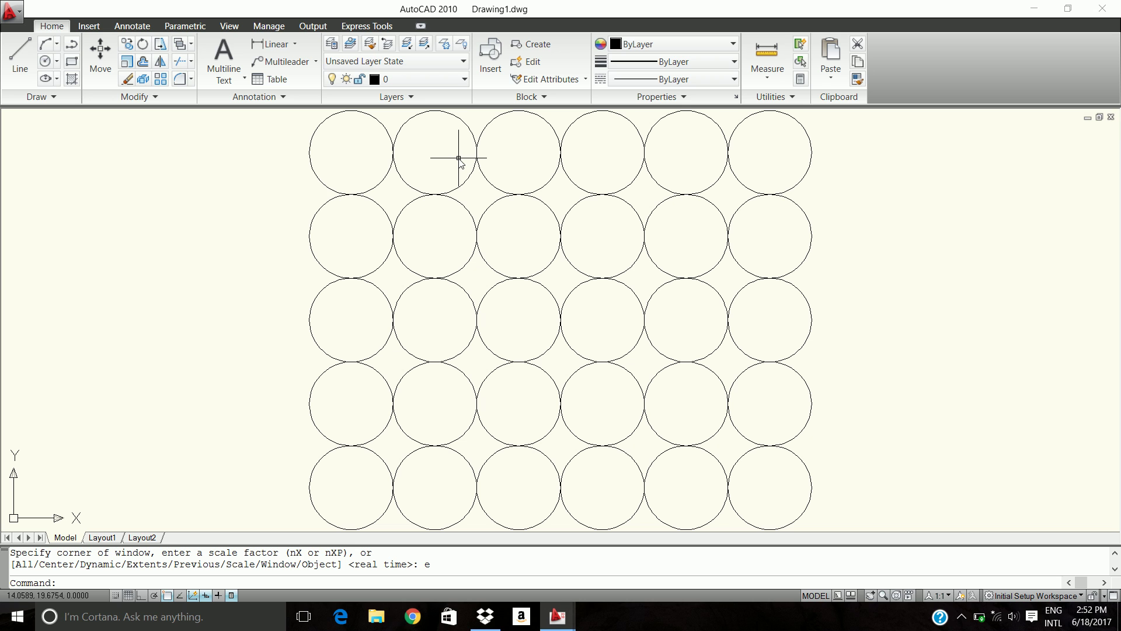
Step: Restore the view used before the extents zoom with the Previous option, and undo the zooms and the circle array
{"action": "type", "text": "zoom"}
{"action": "key", "text": "Return"}
{"action": "type", "text": "p"}
{"action": "key", "text": "Return"}
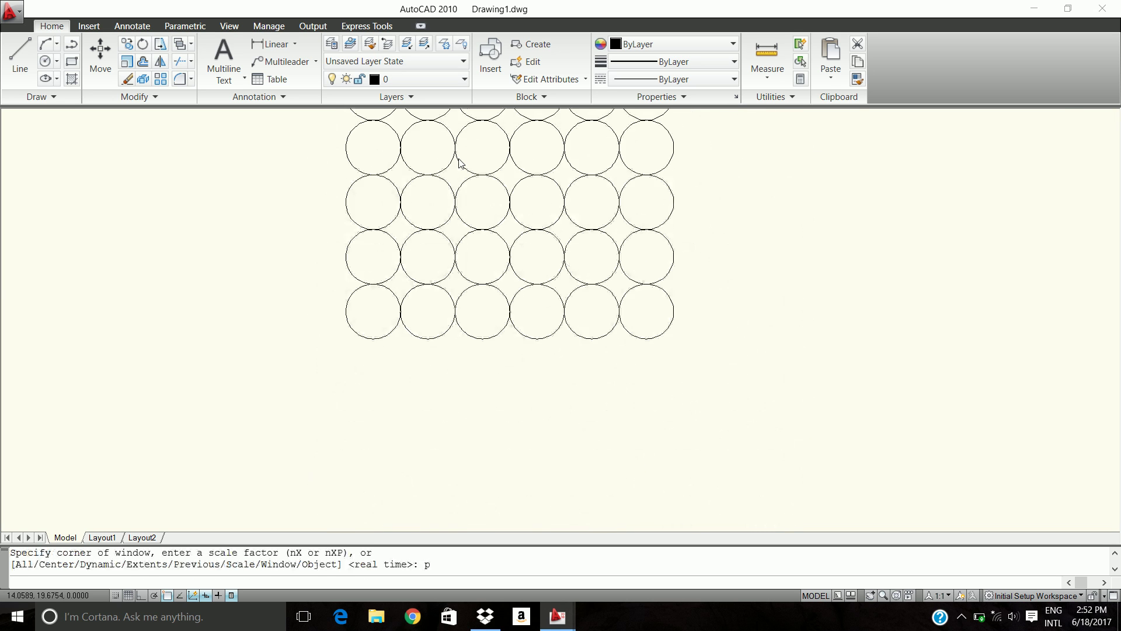
{"action": "key", "text": "ctrl+z"}
{"action": "key", "text": "ctrl+z"}
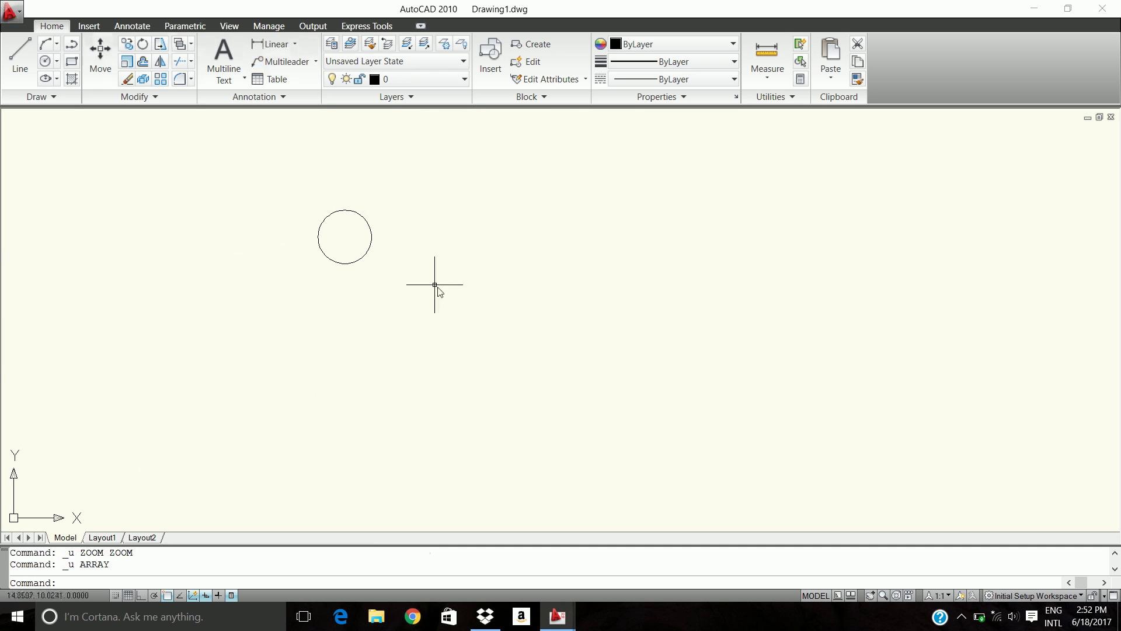
Step: Create a rectangular array of the circle with 5 rows, 6 columns and row and column offsets of 2.5
{"action": "type", "text": "array"}
{"action": "key", "text": "Return"}
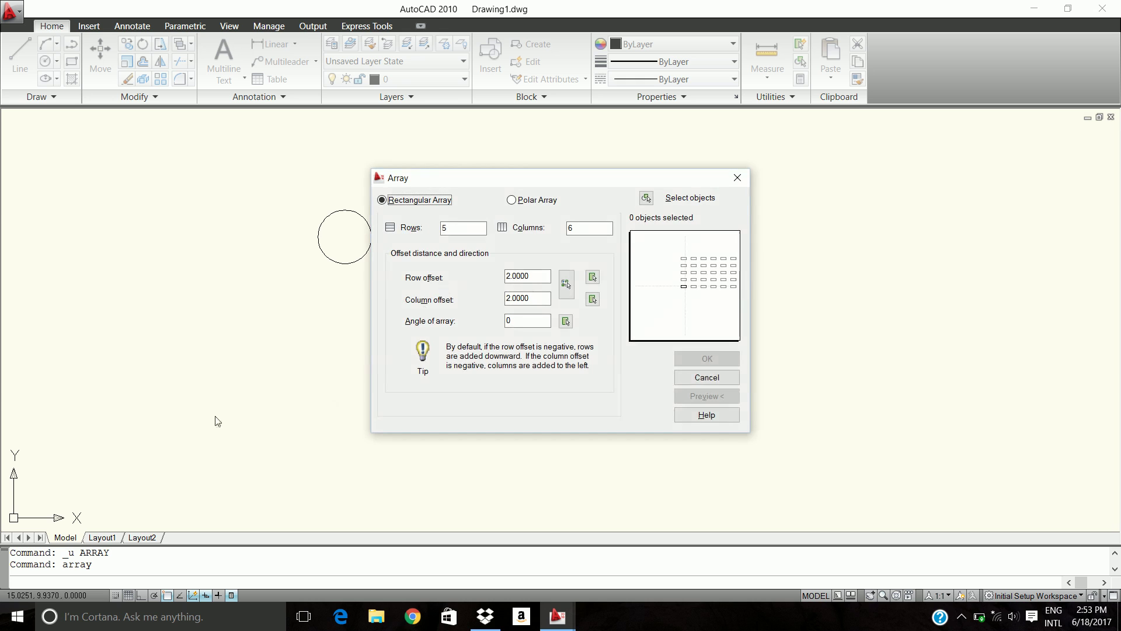
{"action": "left_click", "coordinate": [647, 198]}
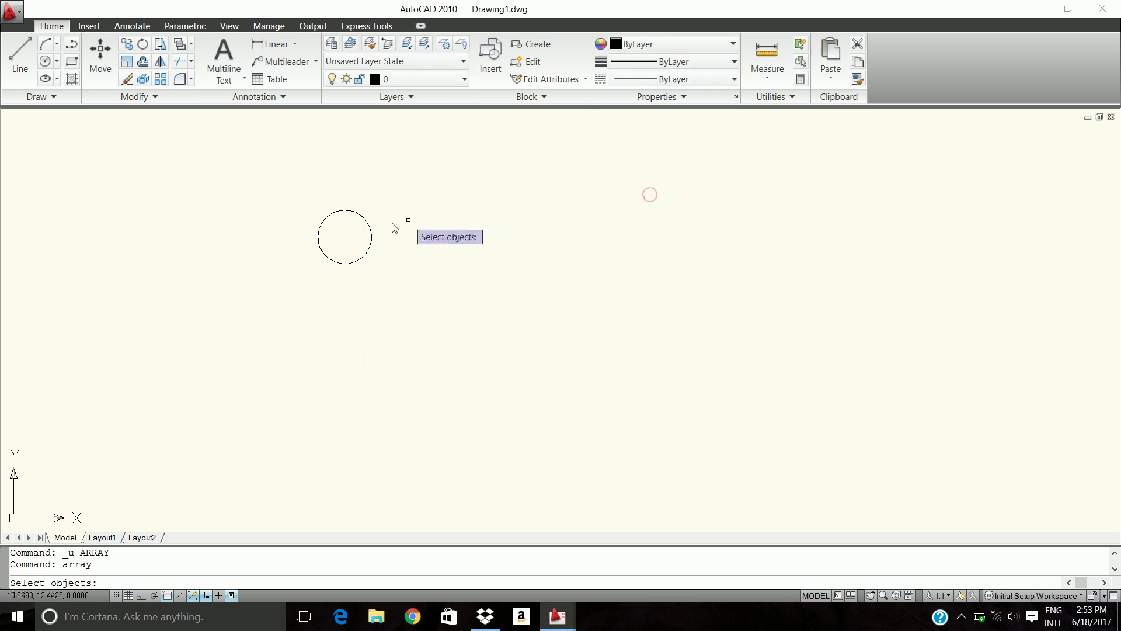
{"action": "left_click", "coordinate": [372, 226]}
{"action": "key", "text": "Return"}
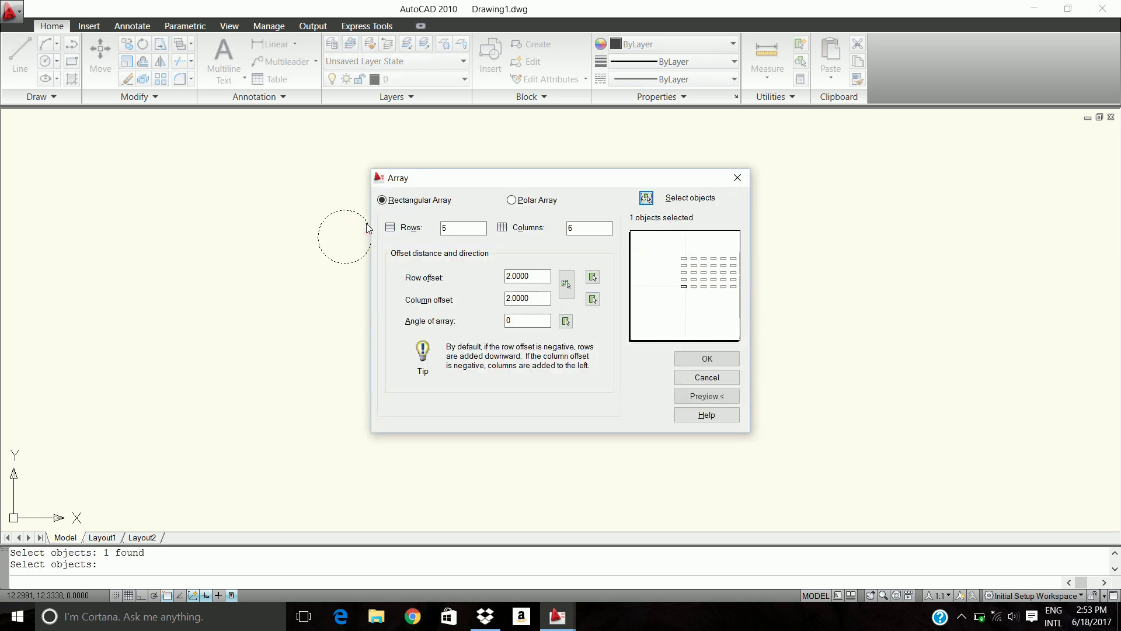
{"action": "left_click_drag", "start_coordinate": [548, 275], "coordinate": [512, 276]}
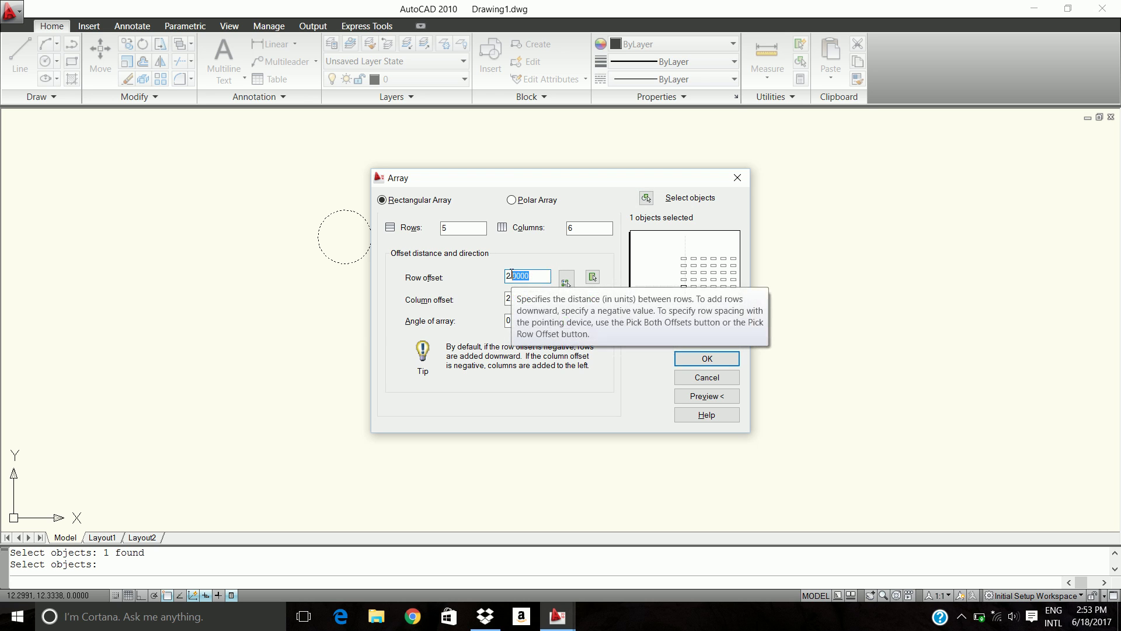
{"action": "type", "text": "5"}
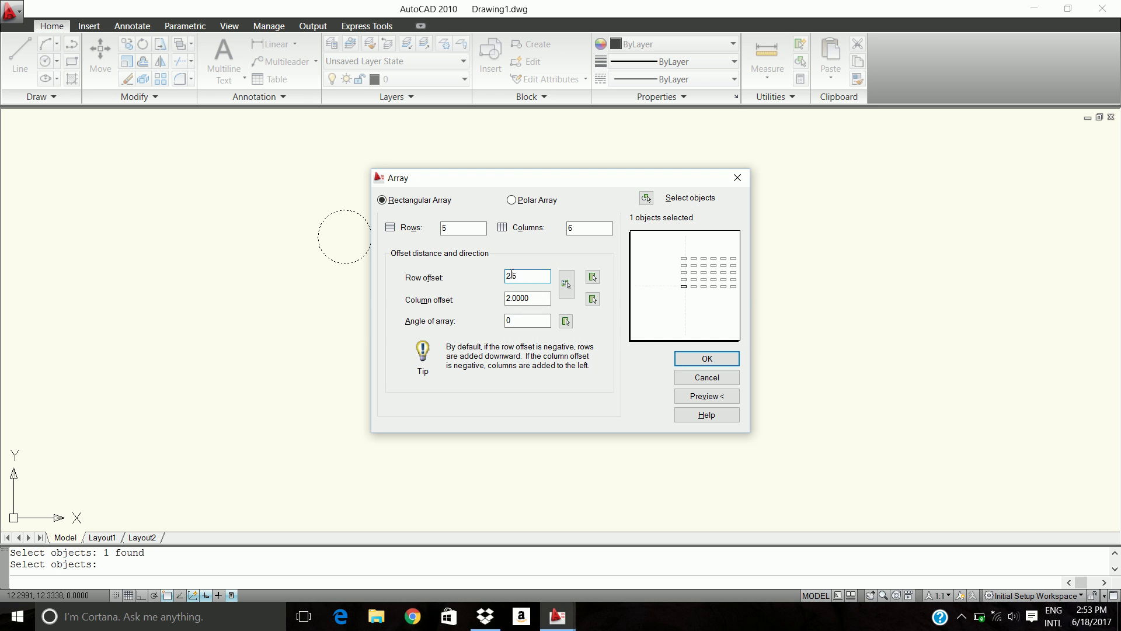
{"action": "key", "text": "Tab"}
{"action": "type", "text": "2"}
{"action": "left_click", "coordinate": [707, 359]}
Step: Look over the whole circle array, and undo the view scroll and the array
{"action": "left_click", "coordinate": [901, 169]}
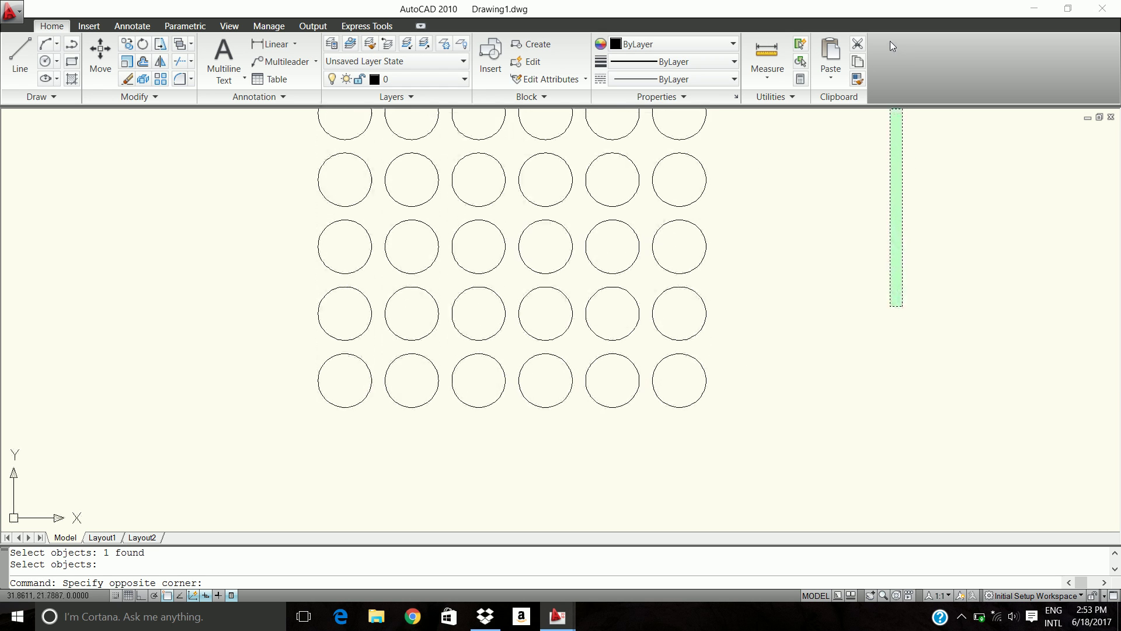
{"action": "left_click", "coordinate": [882, 242]}
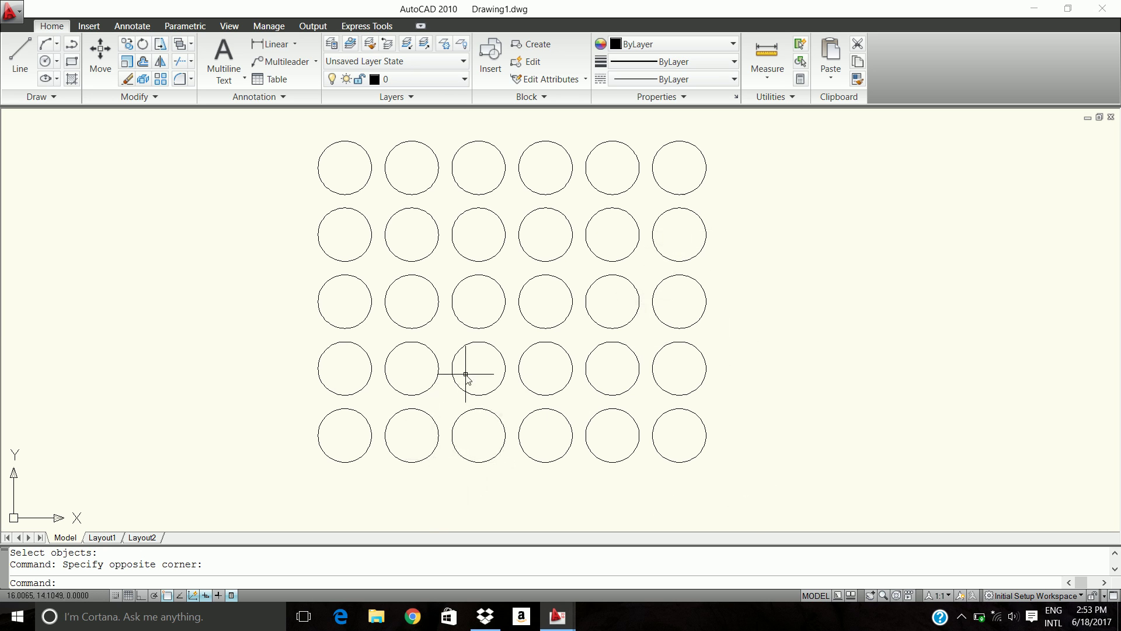
{"action": "key", "text": "ctrl+z"}
{"action": "key", "text": "ctrl+z"}
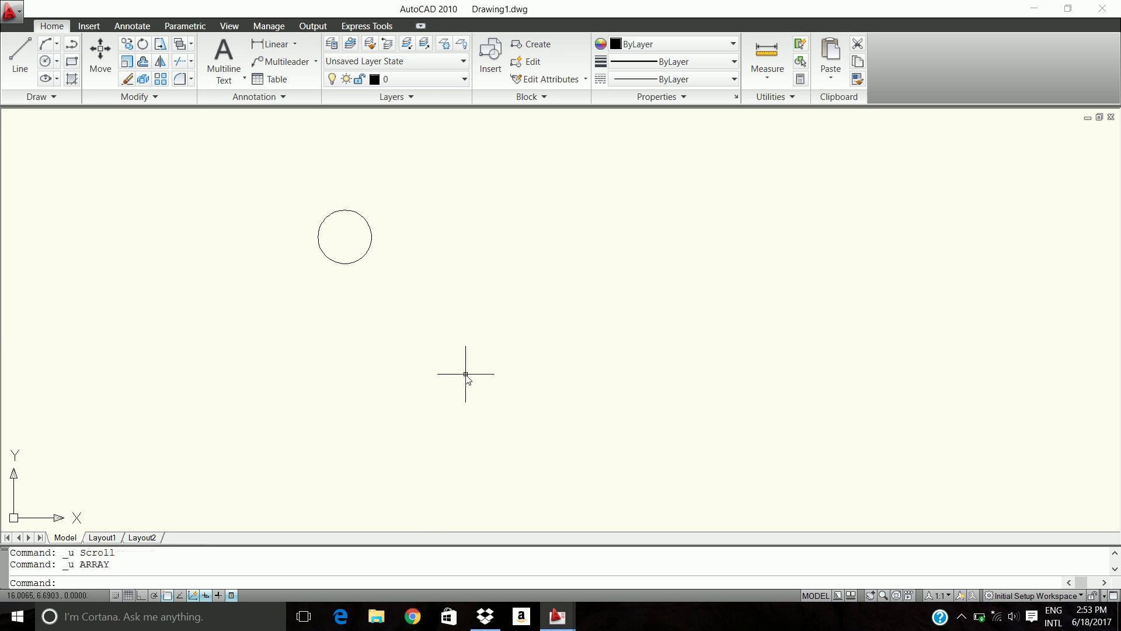
Step: Create a 5-row, 6-column rectangular array of the circle with row and column offsets of 2.5 and an array angle of 45 degrees
{"action": "type", "text": "array"}
{"action": "key", "text": "Return"}
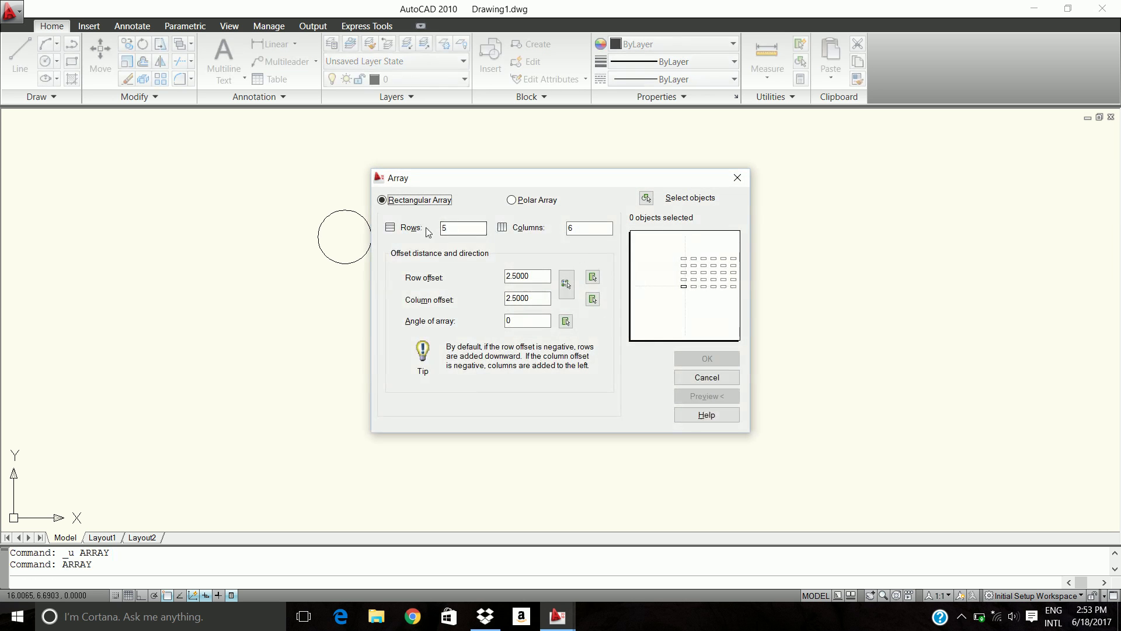
{"action": "left_click", "coordinate": [645, 198]}
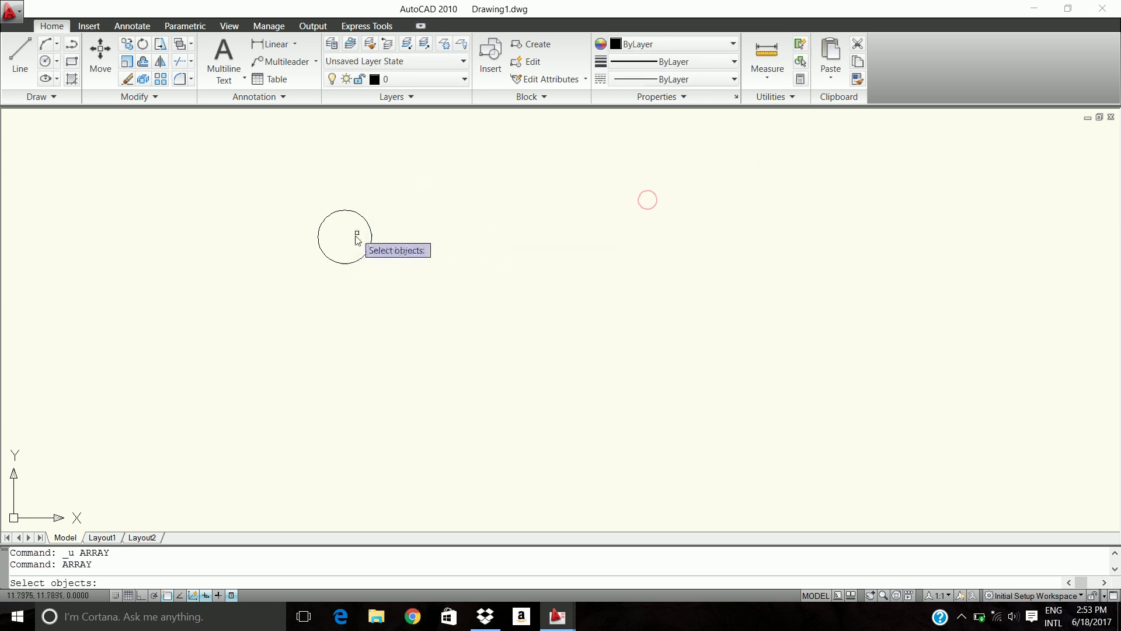
{"action": "left_click", "coordinate": [362, 215]}
{"action": "key", "text": "Return"}
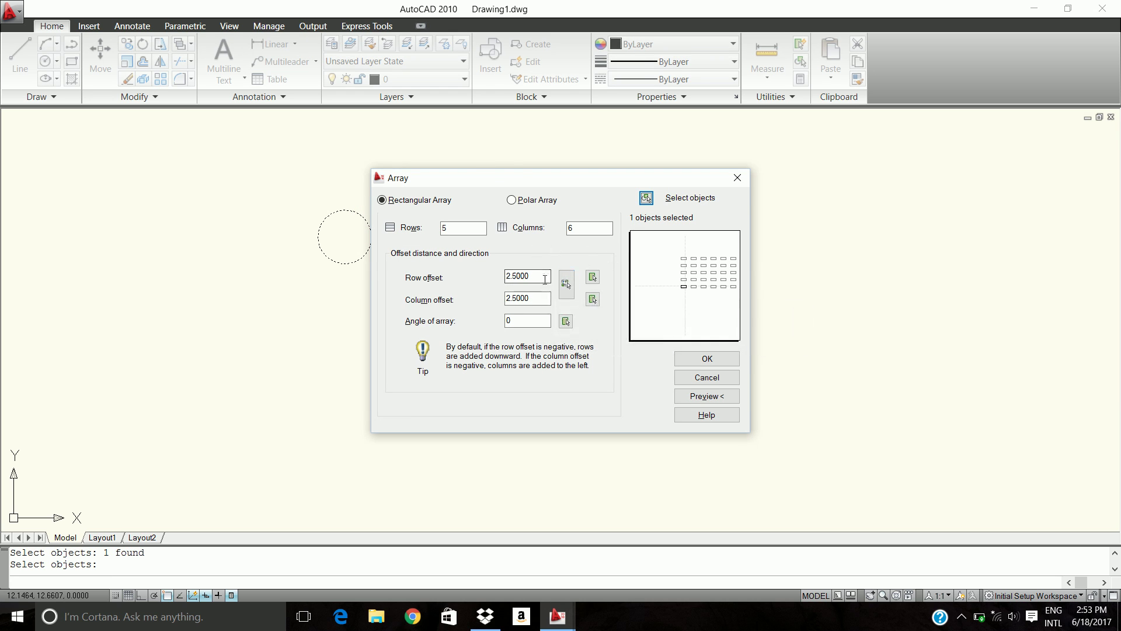
{"action": "double_click", "coordinate": [527, 321]}
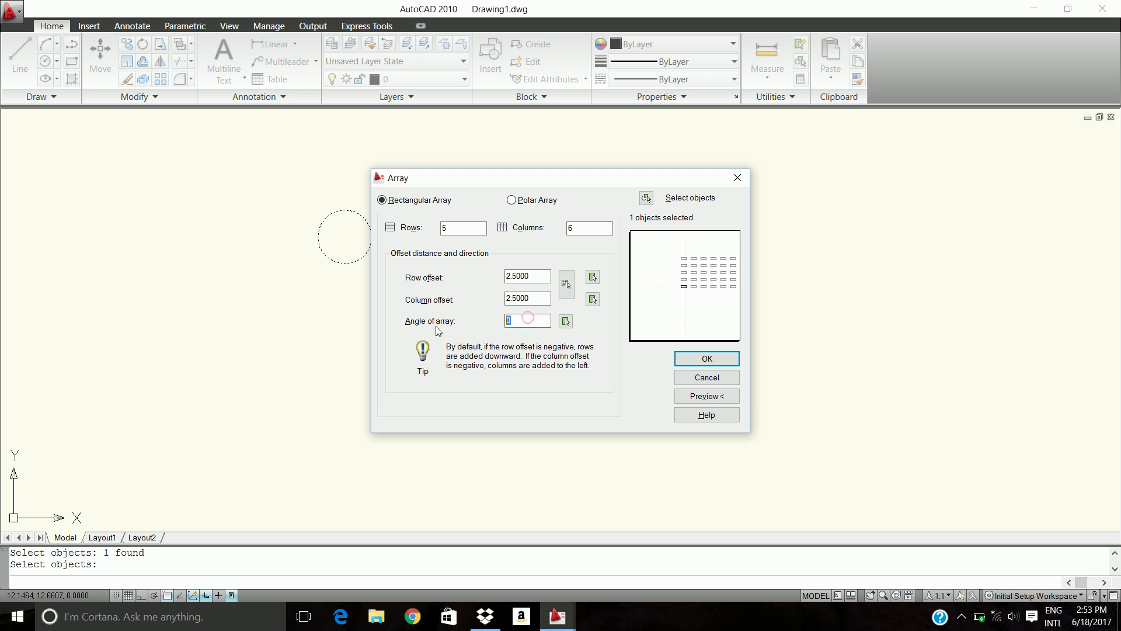
{"action": "type", "text": "45"}
{"action": "left_click", "coordinate": [707, 358]}
Step: Look over the angled array, and undo the view scrolls, the array and the original circle to empty the drawing
{"action": "left_click", "coordinate": [634, 290]}
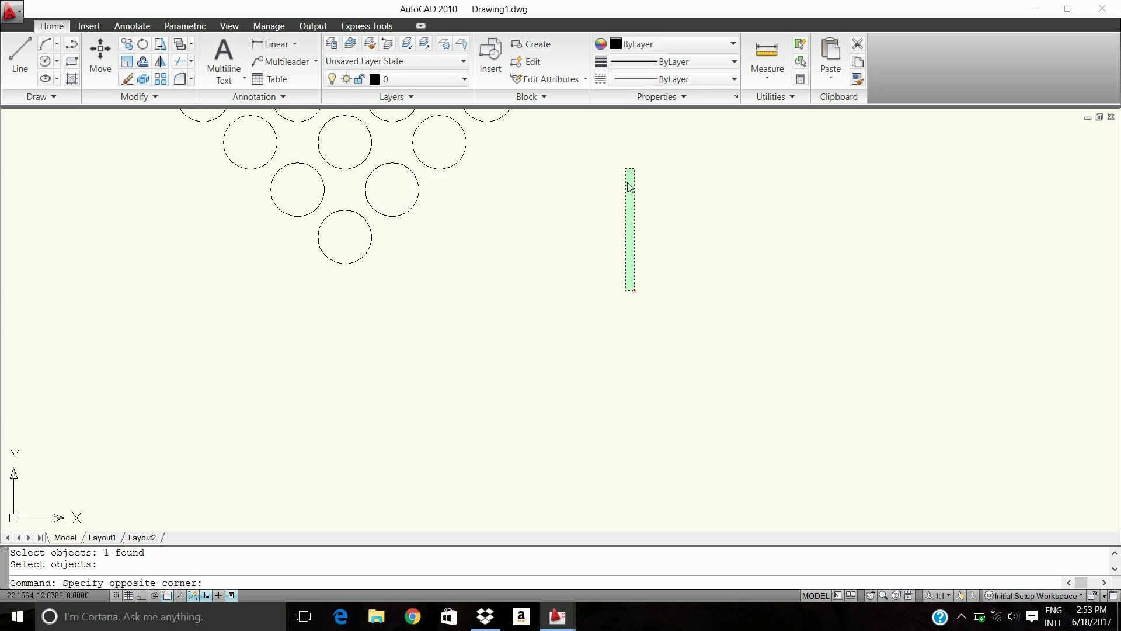
{"action": "left_click_drag", "start_coordinate": [628, 183], "coordinate": [737, 154]}
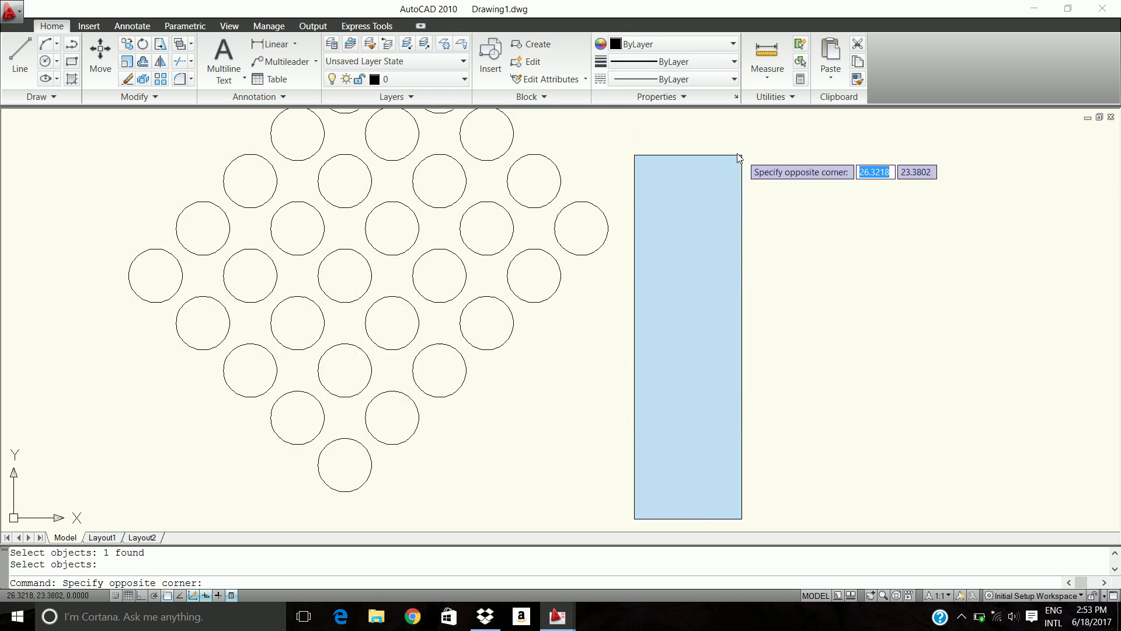
{"action": "left_click", "coordinate": [706, 111]}
{"action": "left_click", "coordinate": [710, 152]}
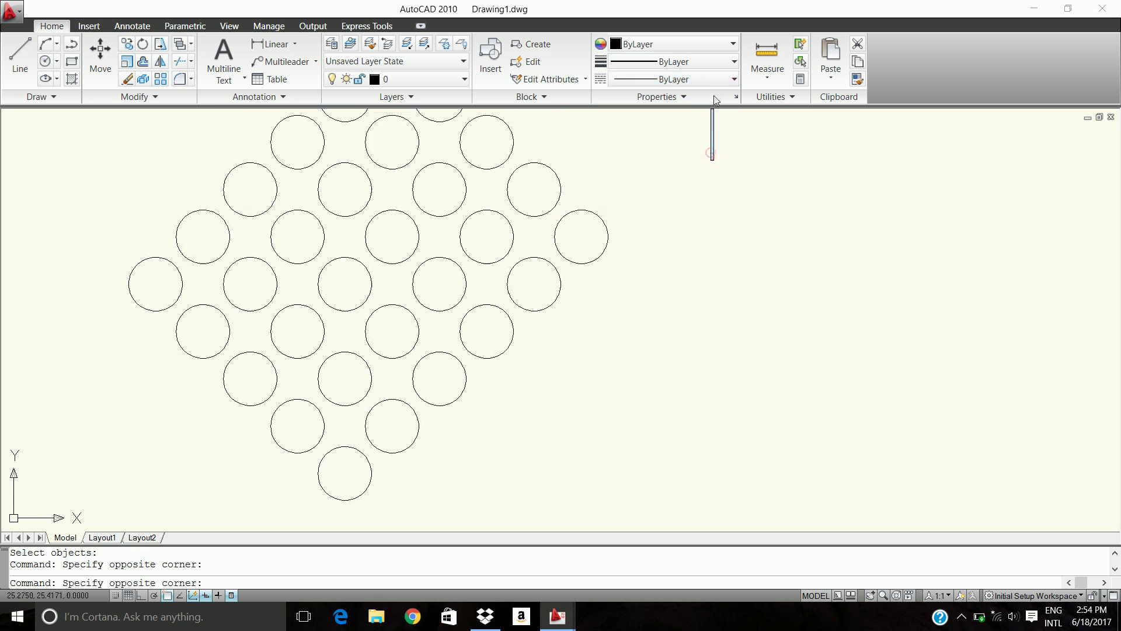
{"action": "left_click", "coordinate": [792, 209]}
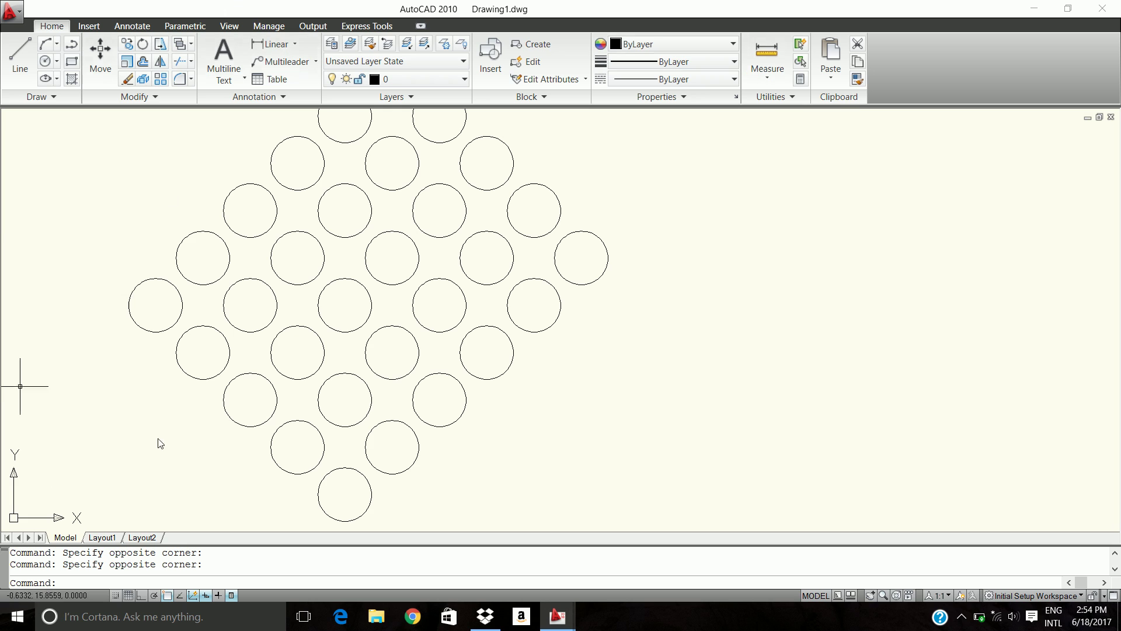
{"action": "key", "text": "ctrl+z"}
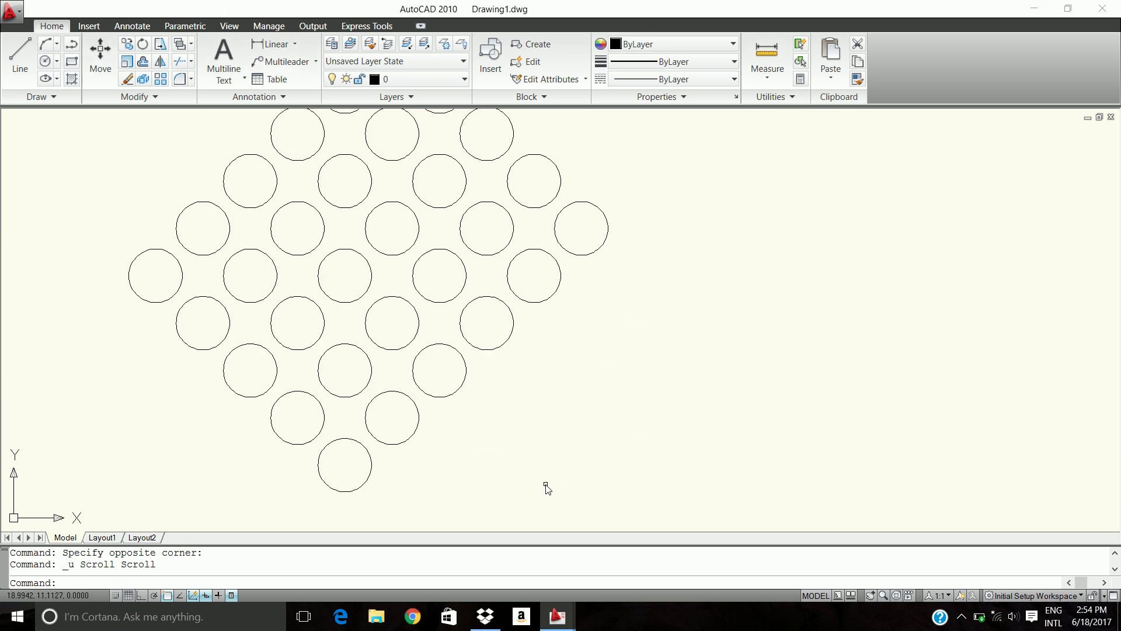
{"action": "key", "text": "ctrl+z"}
{"action": "key", "text": "ctrl+z"}
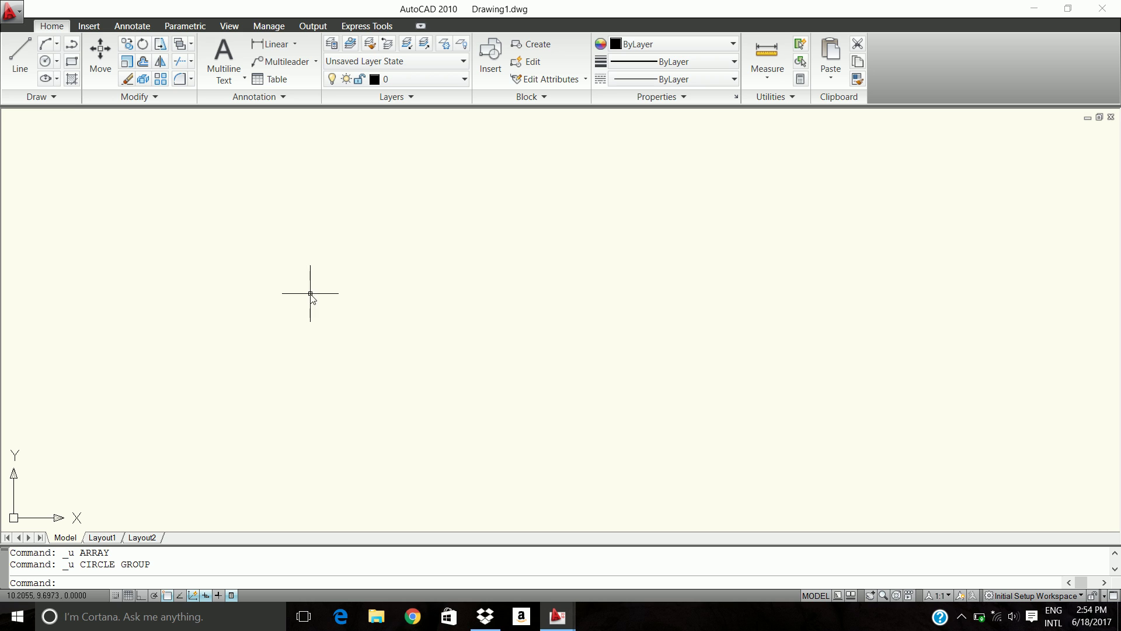
{"action": "type", "text": "U"}
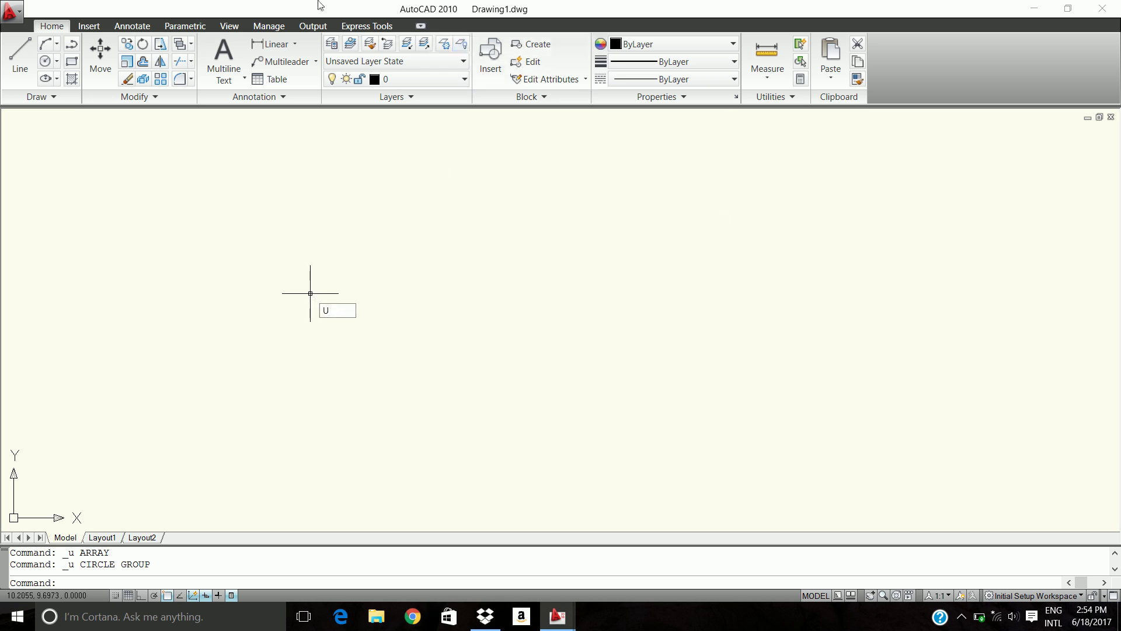
Step: Draw a circle of radius 5 in the middle of the drawing area
{"action": "left_click", "coordinate": [48, 63]}
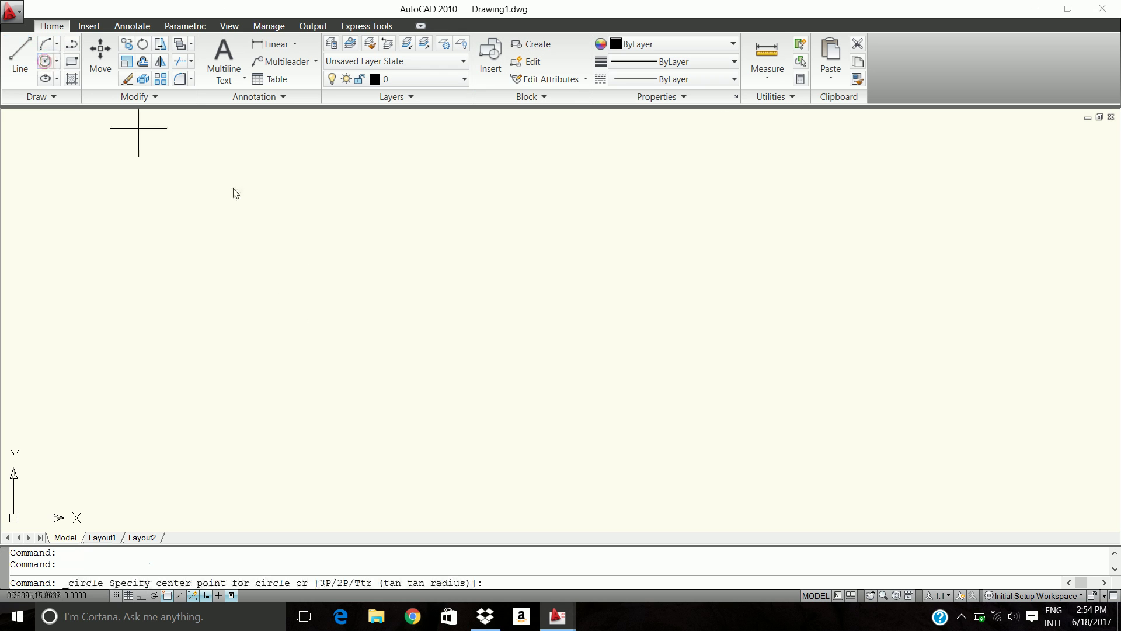
{"action": "left_click", "coordinate": [497, 317]}
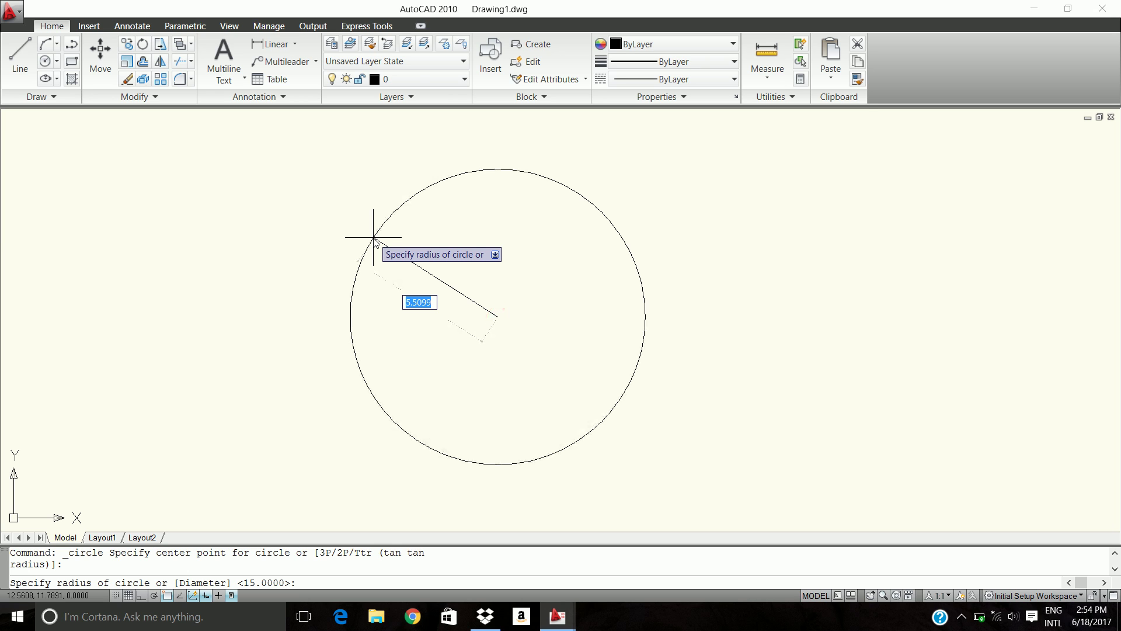
{"action": "type", "text": "5"}
{"action": "key", "text": "Return"}
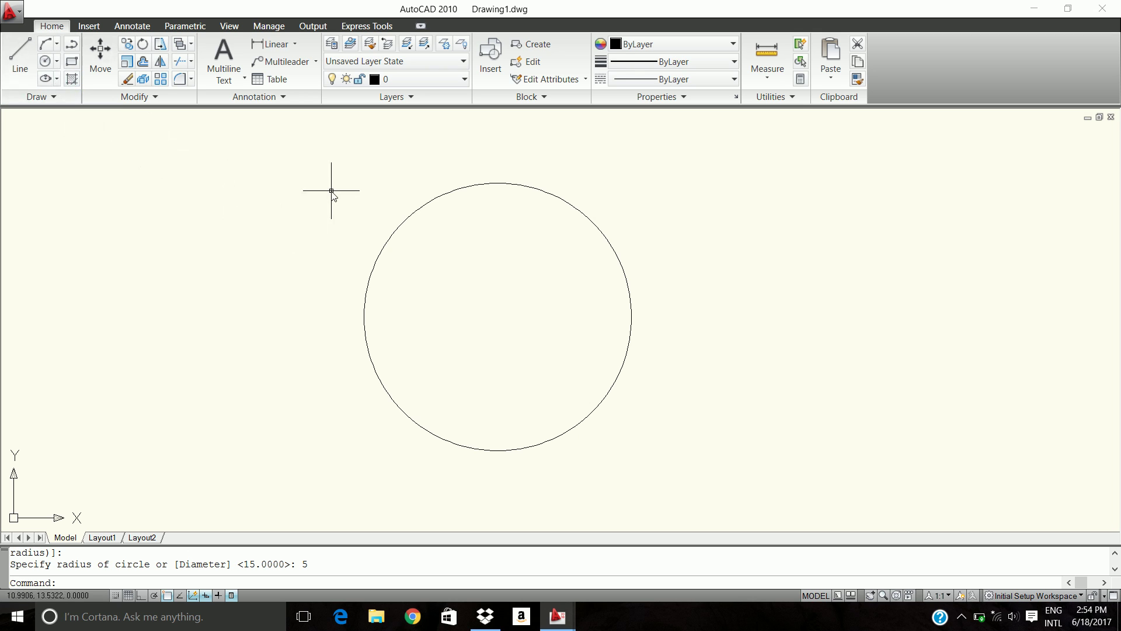
Step: Draw a small rectangle straddling the circle's right edge, slightly below its centre
{"action": "type", "text": "rectang"}
{"action": "key", "text": "Return"}
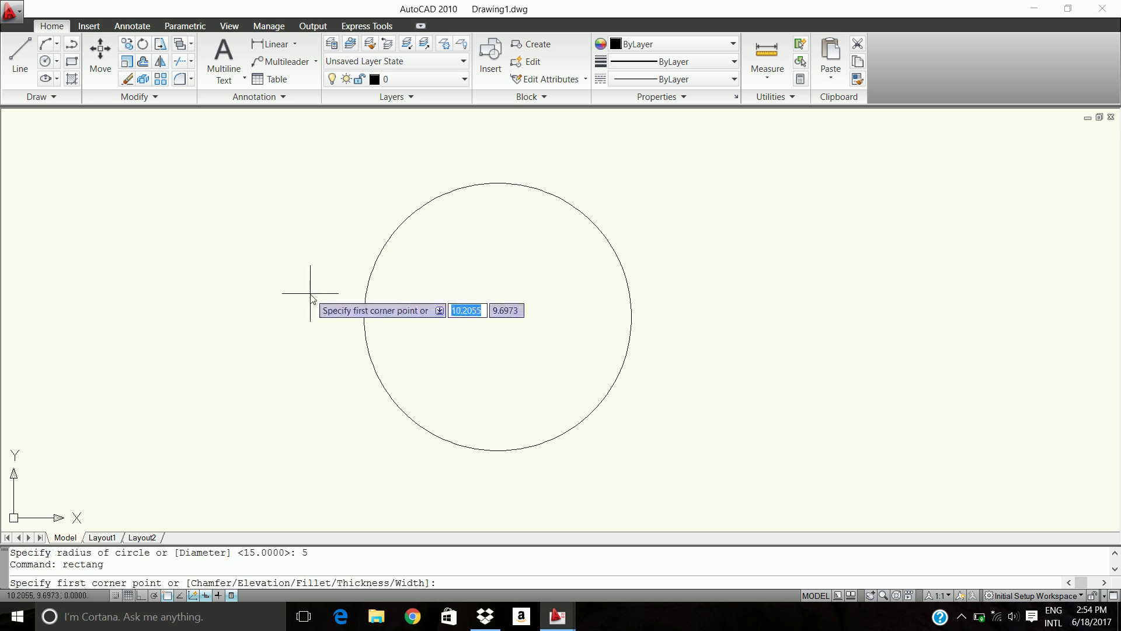
{"action": "left_click", "coordinate": [601, 327]}
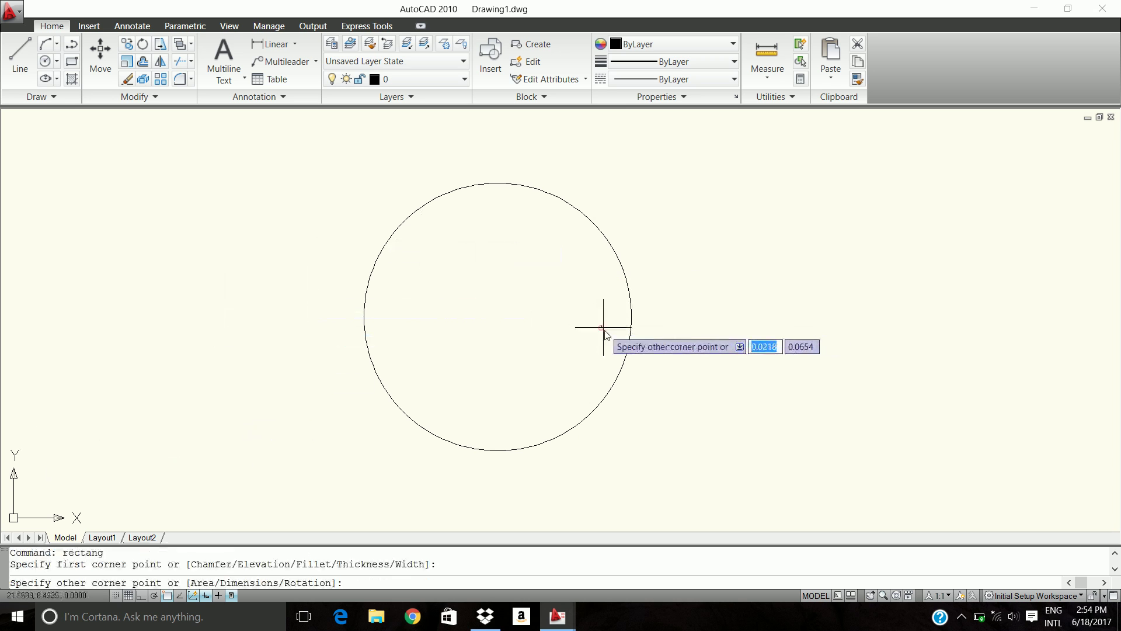
{"action": "left_click", "coordinate": [652, 361]}
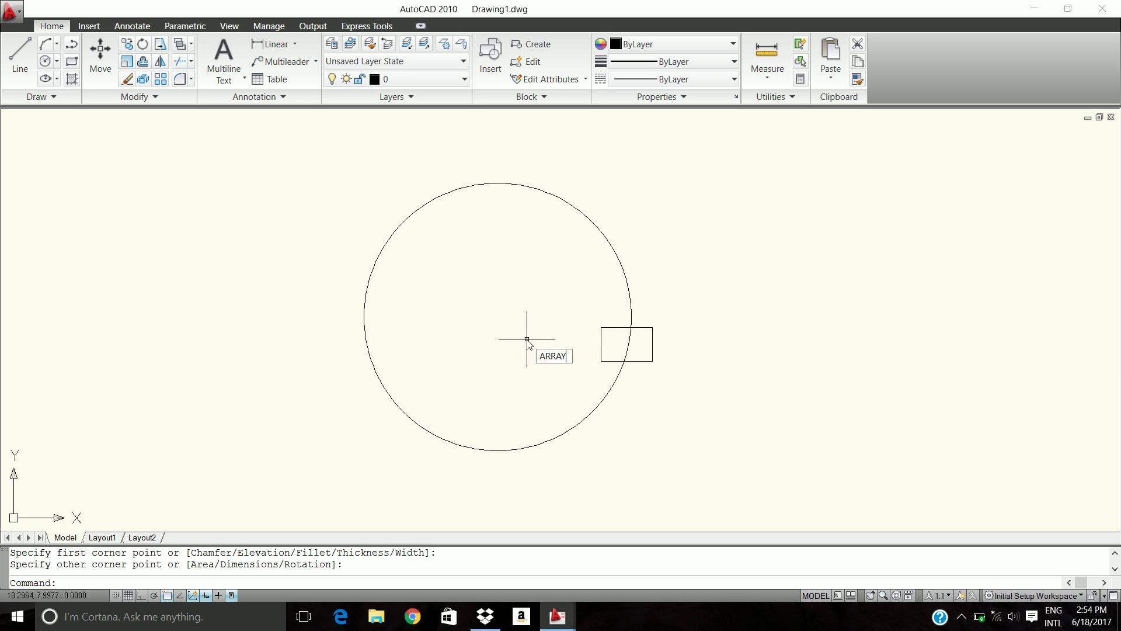
Step: Create a polar array of the small rectangle about the circle's centre with 6 items over 360 degrees, and undo it
{"action": "key", "text": "Return"}
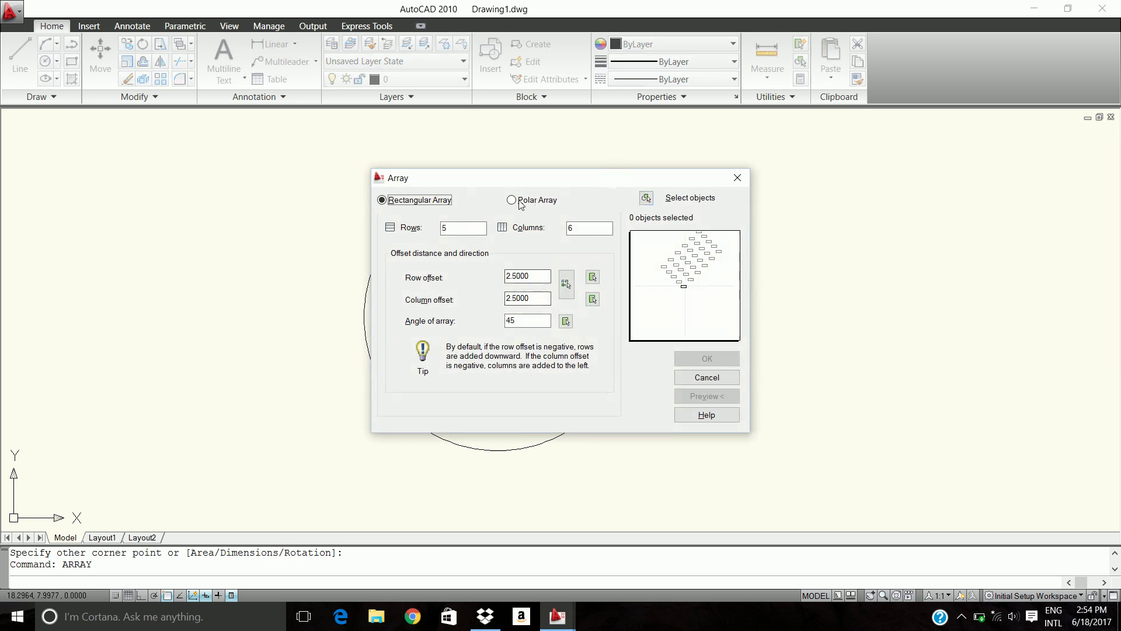
{"action": "left_click", "coordinate": [513, 200]}
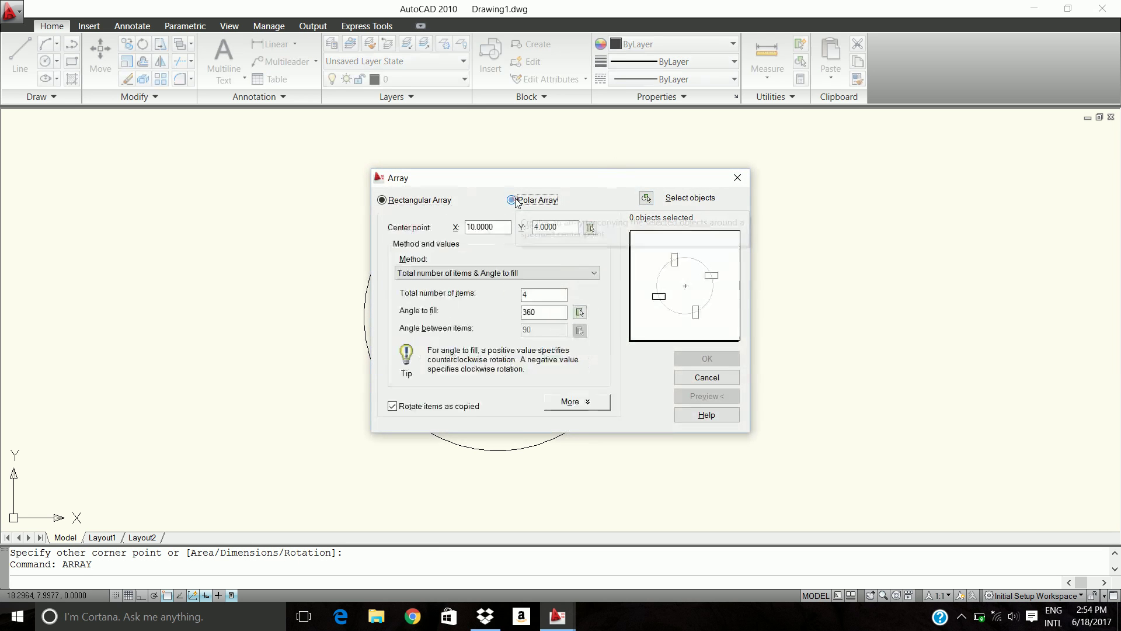
{"action": "left_click", "coordinate": [646, 199]}
{"action": "left_click", "coordinate": [618, 327]}
{"action": "left_click", "coordinate": [618, 328]}
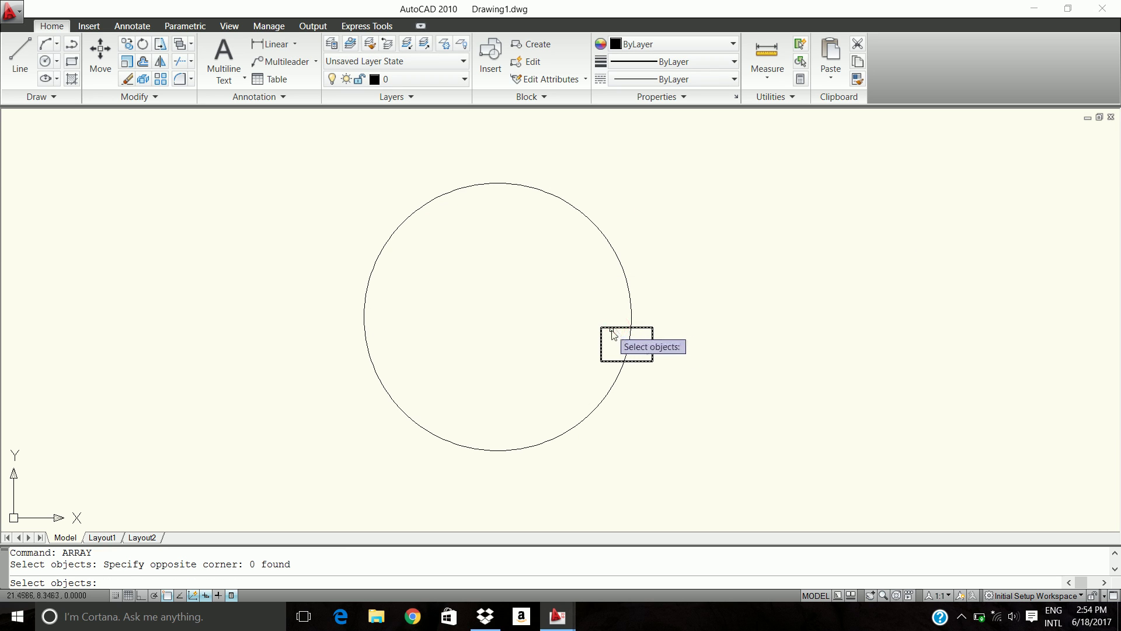
{"action": "left_click", "coordinate": [612, 328]}
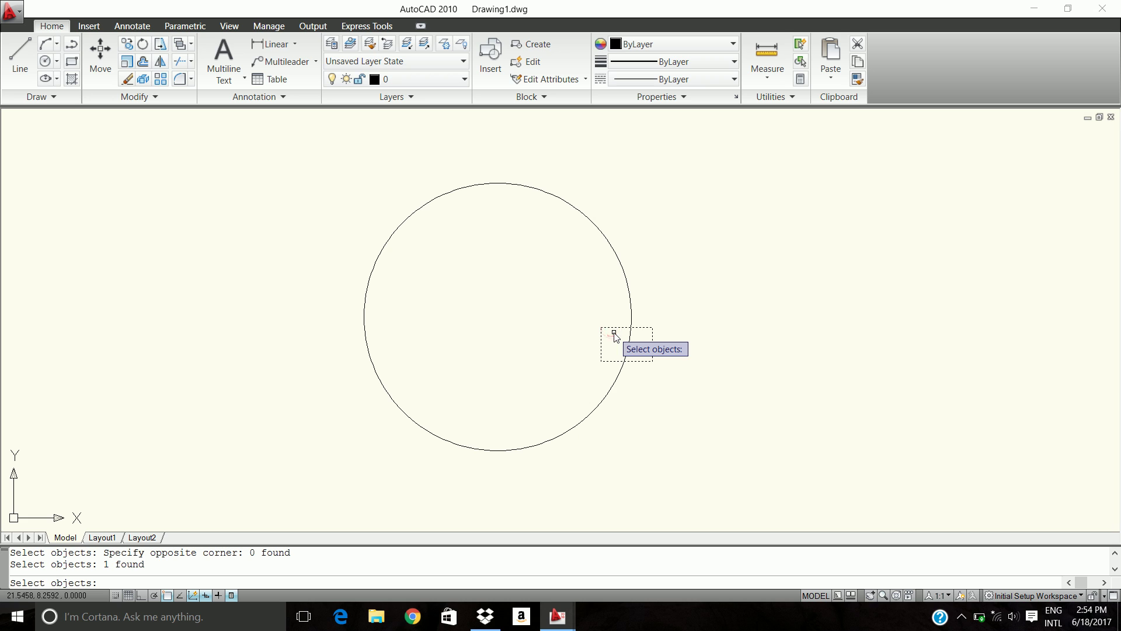
{"action": "key", "text": "Return"}
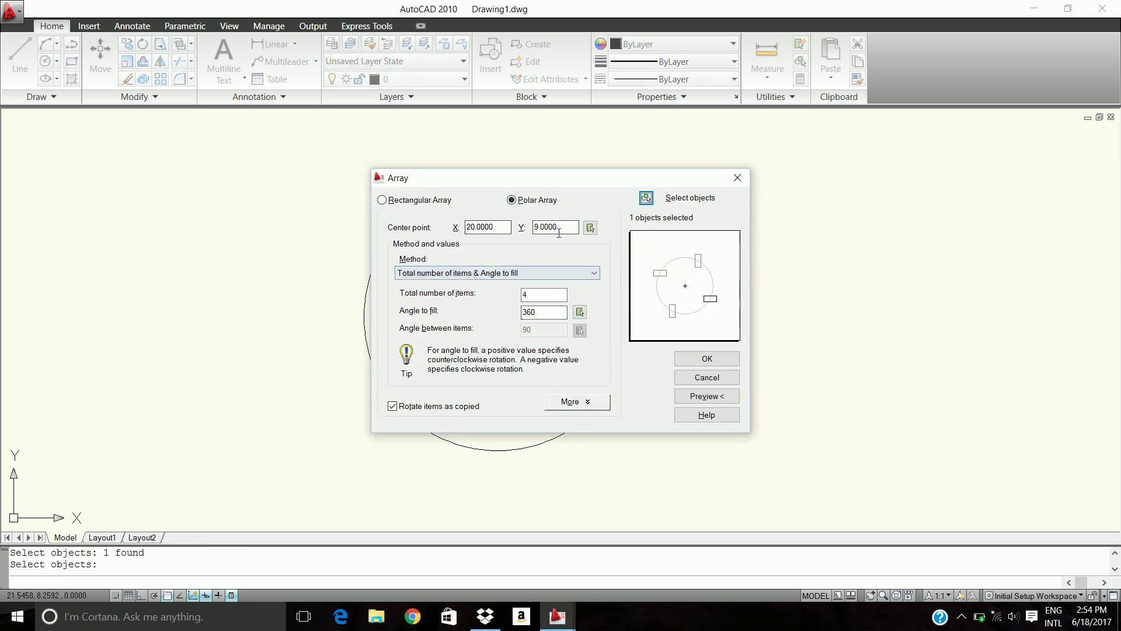
{"action": "left_click", "coordinate": [590, 228]}
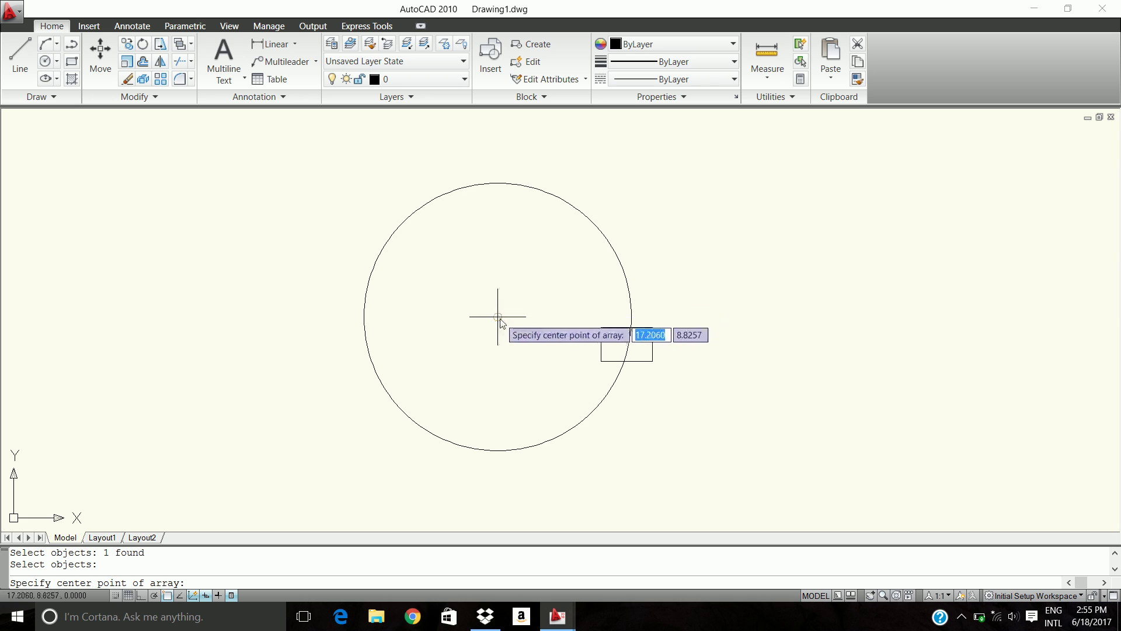
{"action": "left_click", "coordinate": [497, 318]}
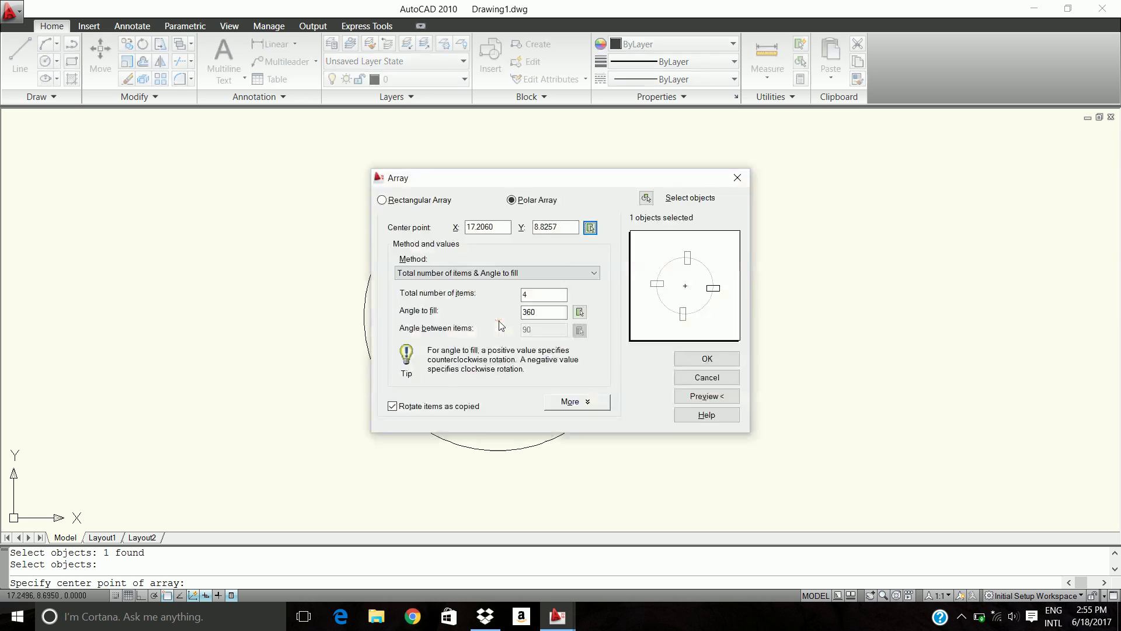
{"action": "double_click", "coordinate": [558, 295]}
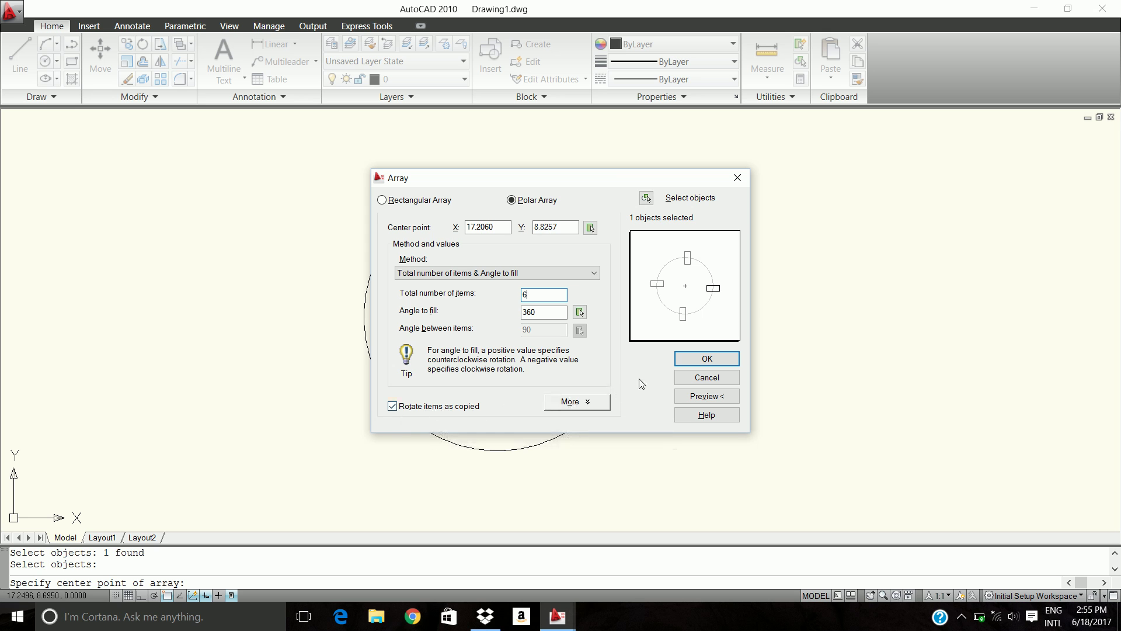
{"action": "left_click", "coordinate": [704, 360]}
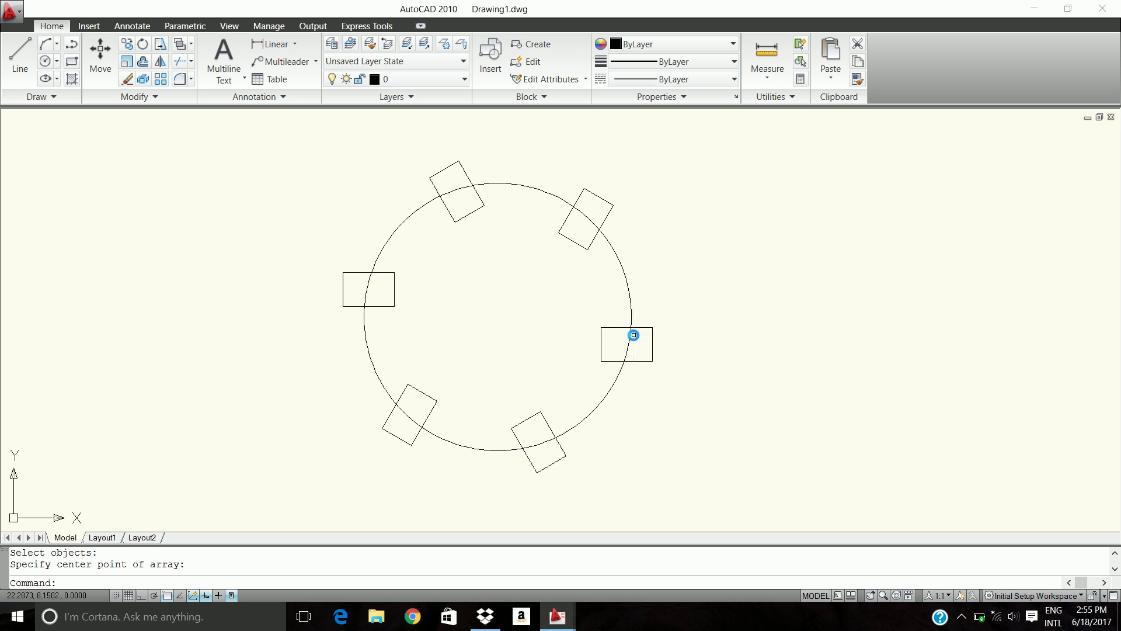
{"action": "key", "text": "ctrl+z"}
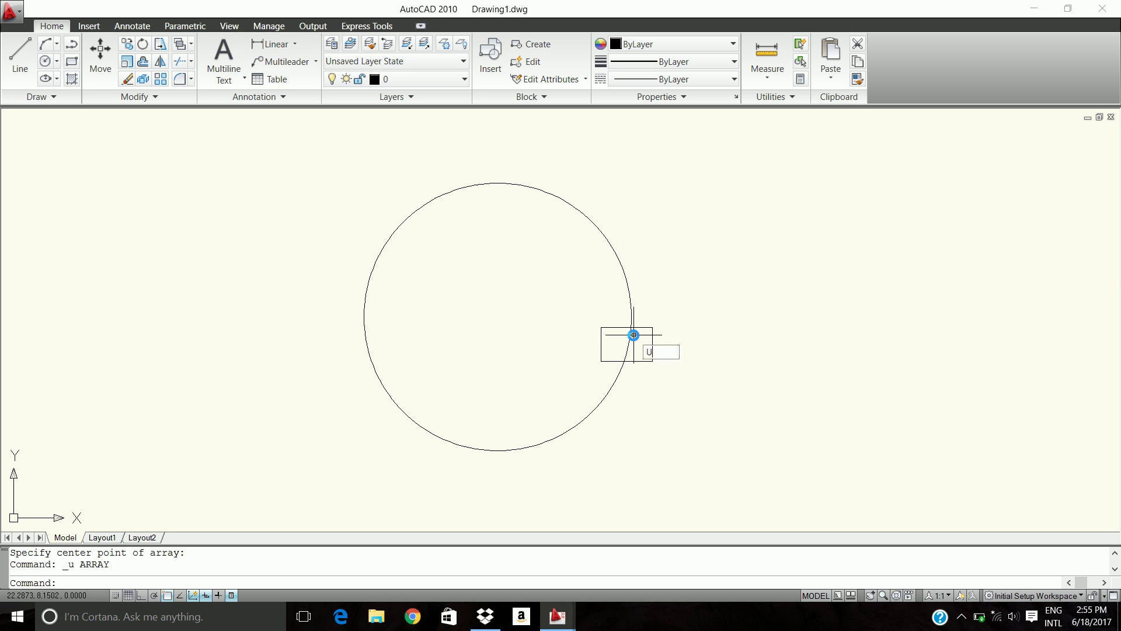
Step: Create a polar array of the small rectangle about the circle's centre with 6 items over 360 degrees, rotating items as copied, and undo it
{"action": "key", "text": "Return"}
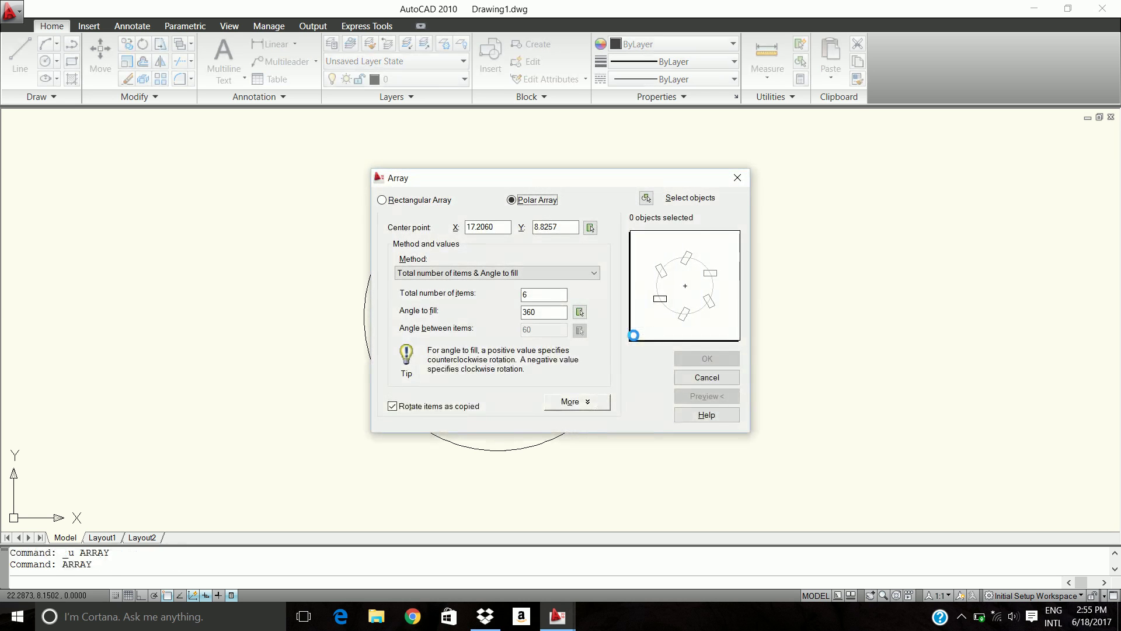
{"action": "left_click", "coordinate": [646, 197]}
{"action": "left_click", "coordinate": [638, 329]}
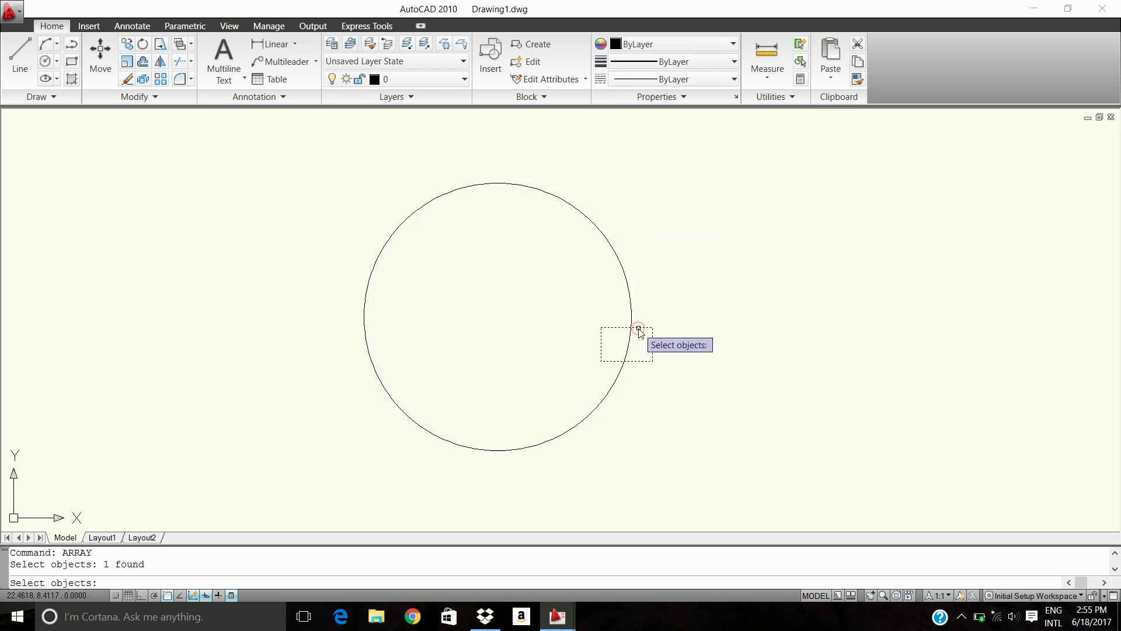
{"action": "key", "text": "Return"}
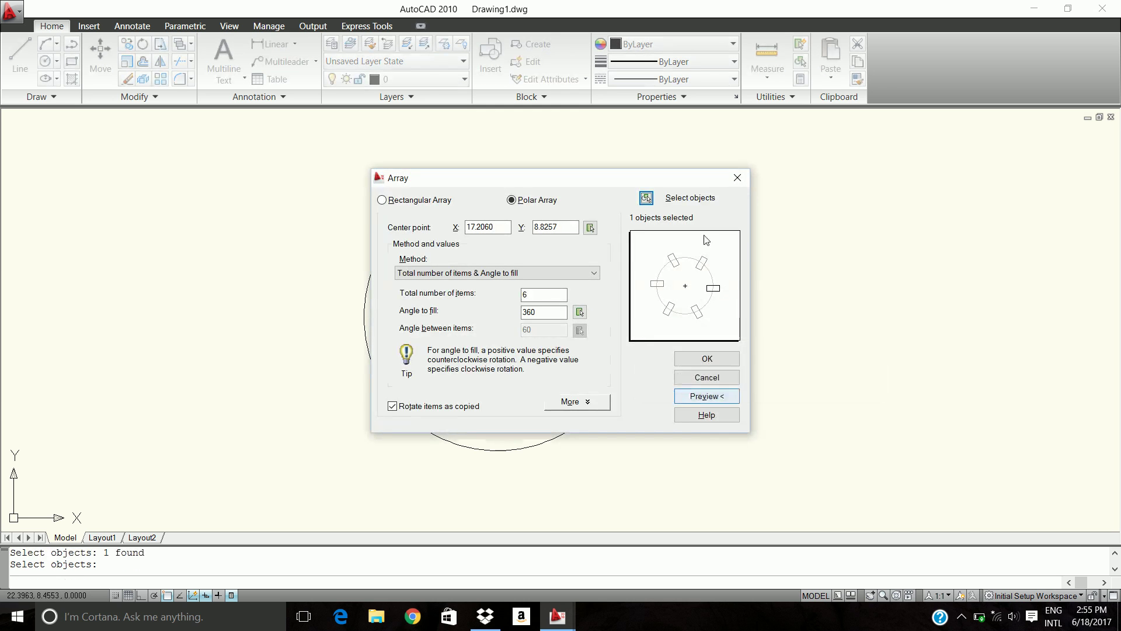
{"action": "left_click", "coordinate": [590, 228]}
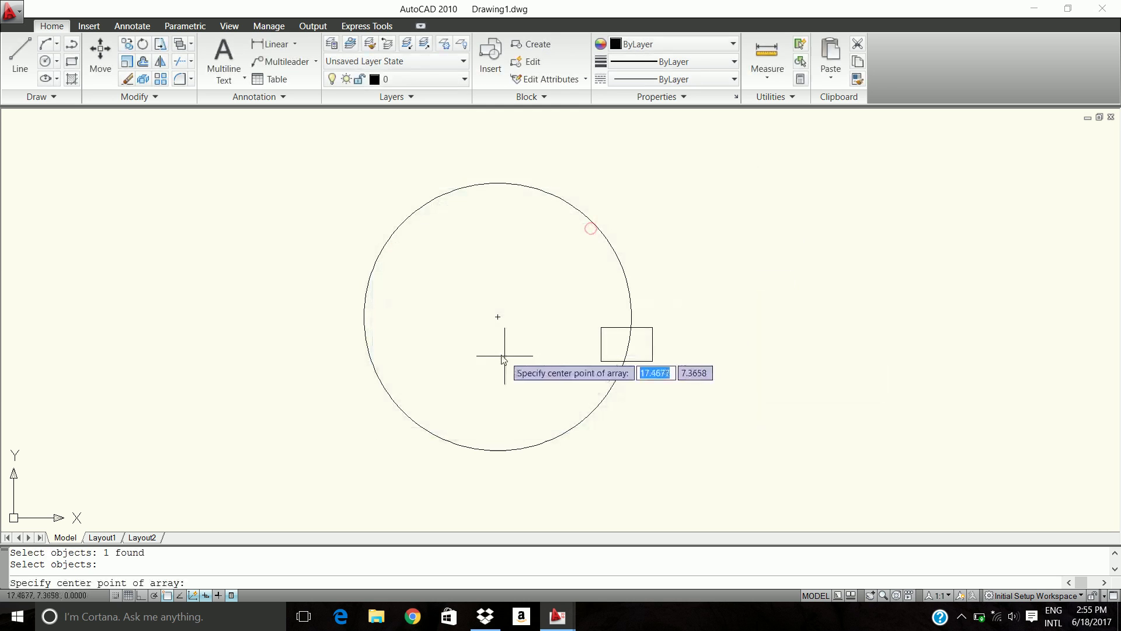
{"action": "left_click", "coordinate": [499, 317]}
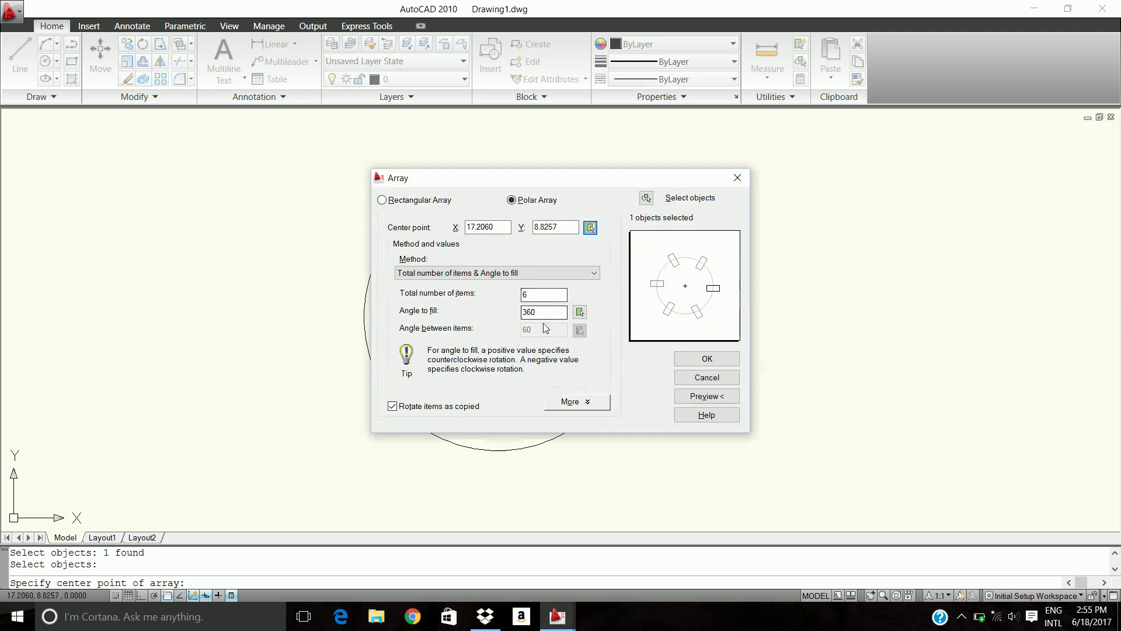
{"action": "left_click", "coordinate": [393, 407]}
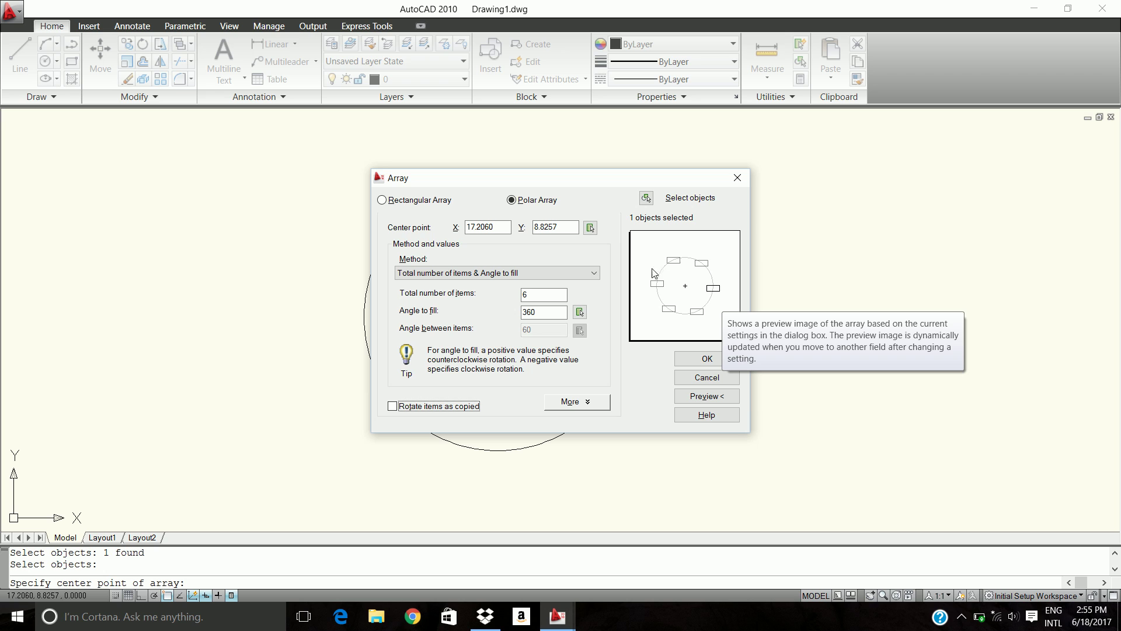
{"action": "left_click", "coordinate": [421, 407]}
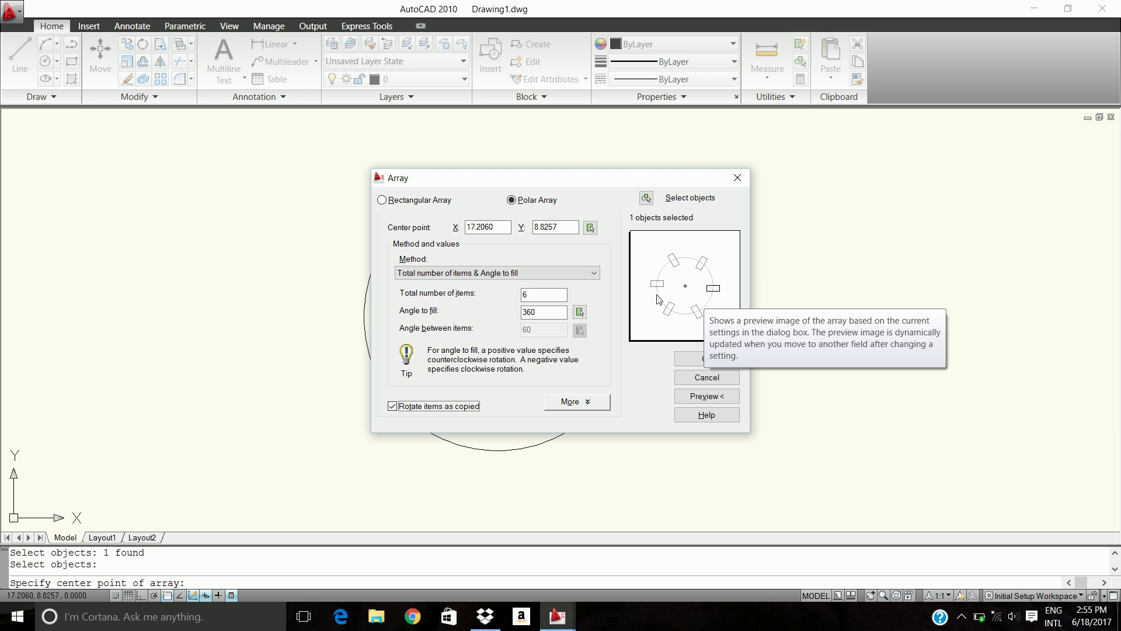
{"action": "left_click", "coordinate": [691, 361]}
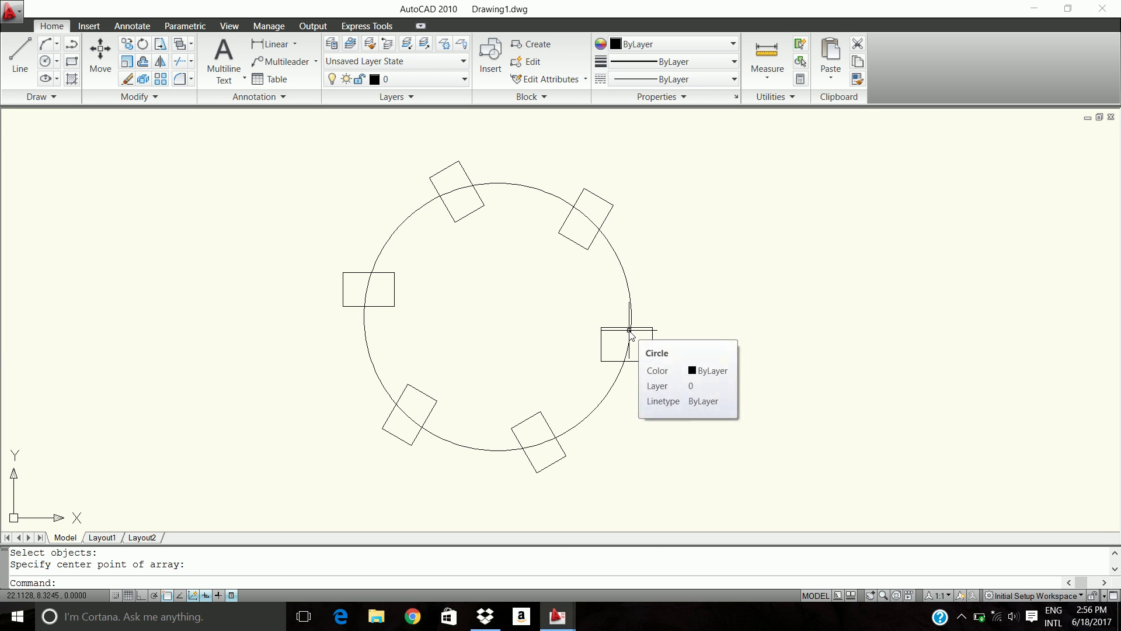
{"action": "key", "text": "ctrl+z"}
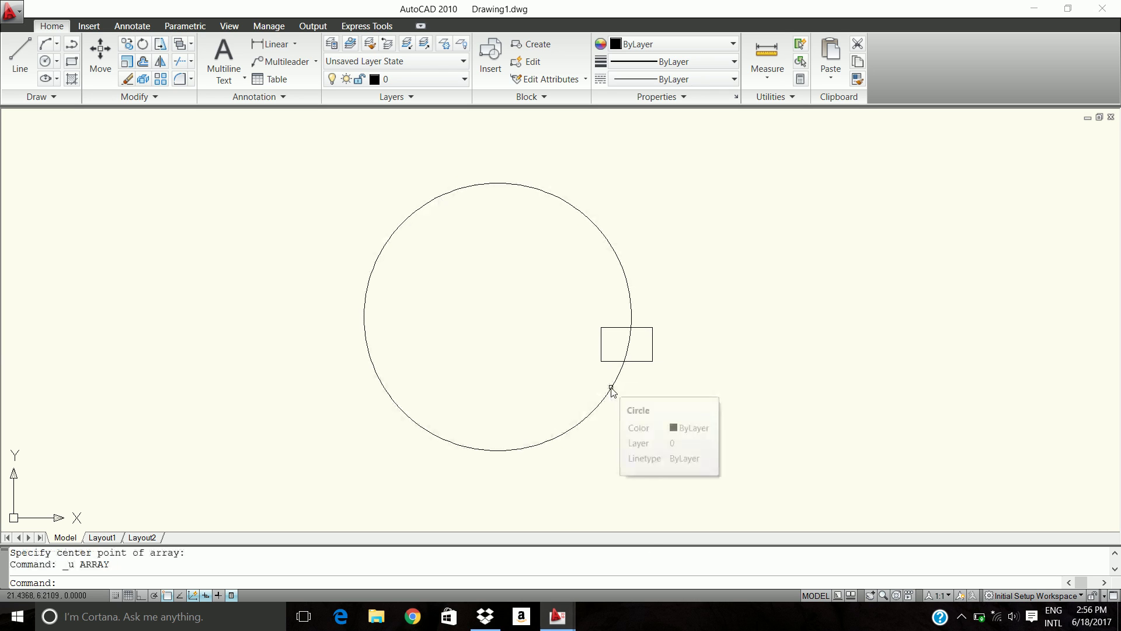
Step: Create a polar array of the small rectangle about the circle's centre with 6 items over 360 degrees, without rotating the items as copied
{"action": "type", "text": "ARRAY"}
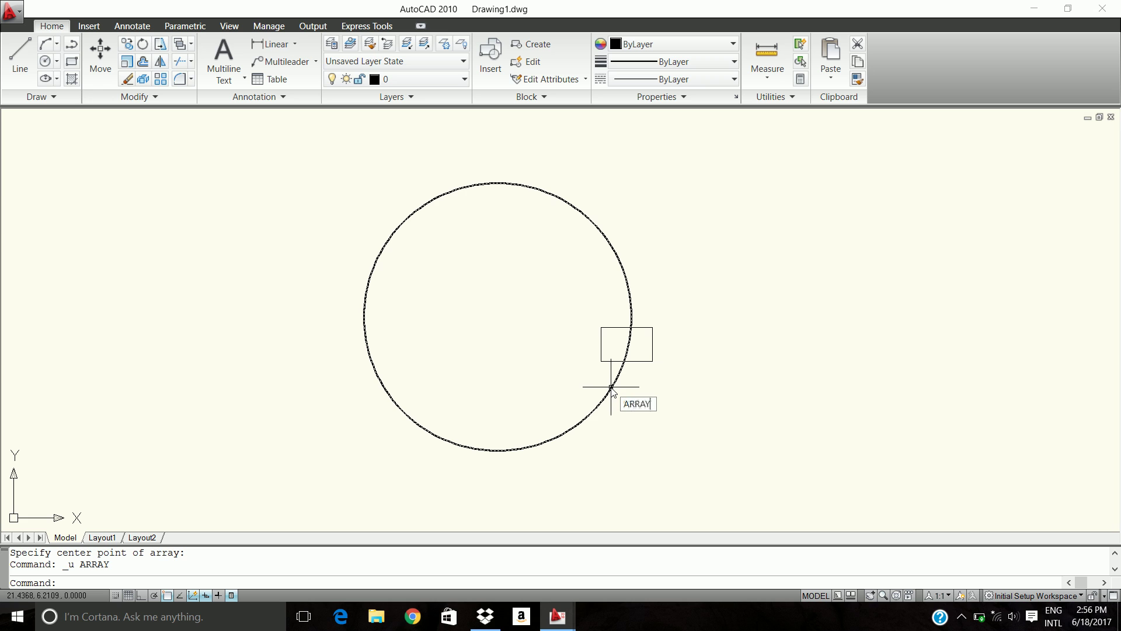
{"action": "key", "text": "Return"}
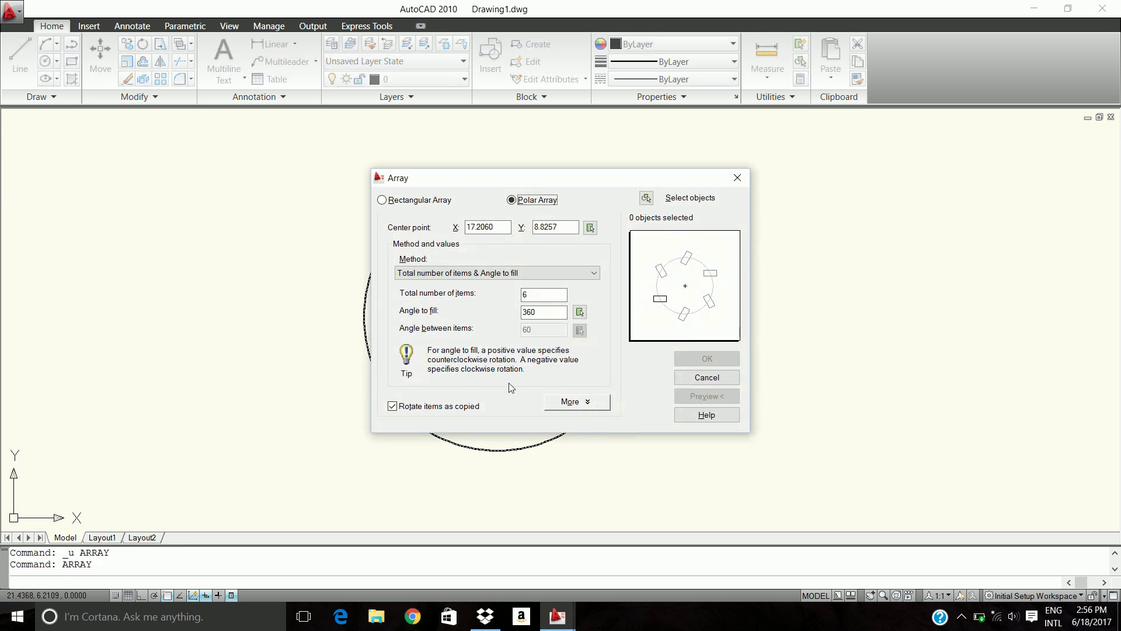
{"action": "left_click", "coordinate": [646, 197]}
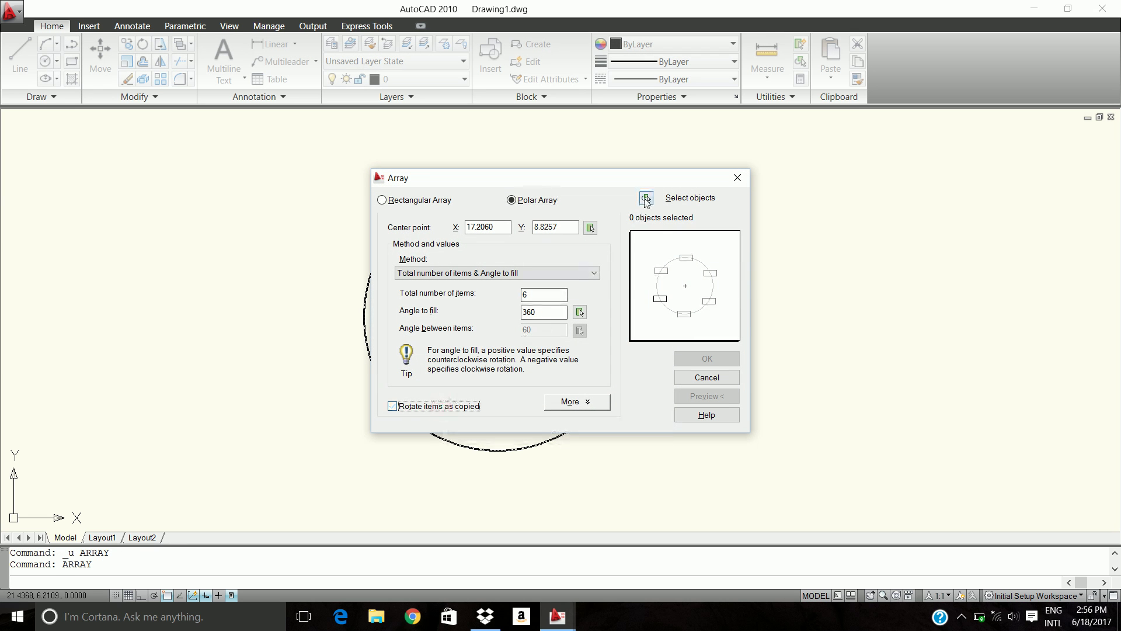
{"action": "left_click", "coordinate": [651, 334]}
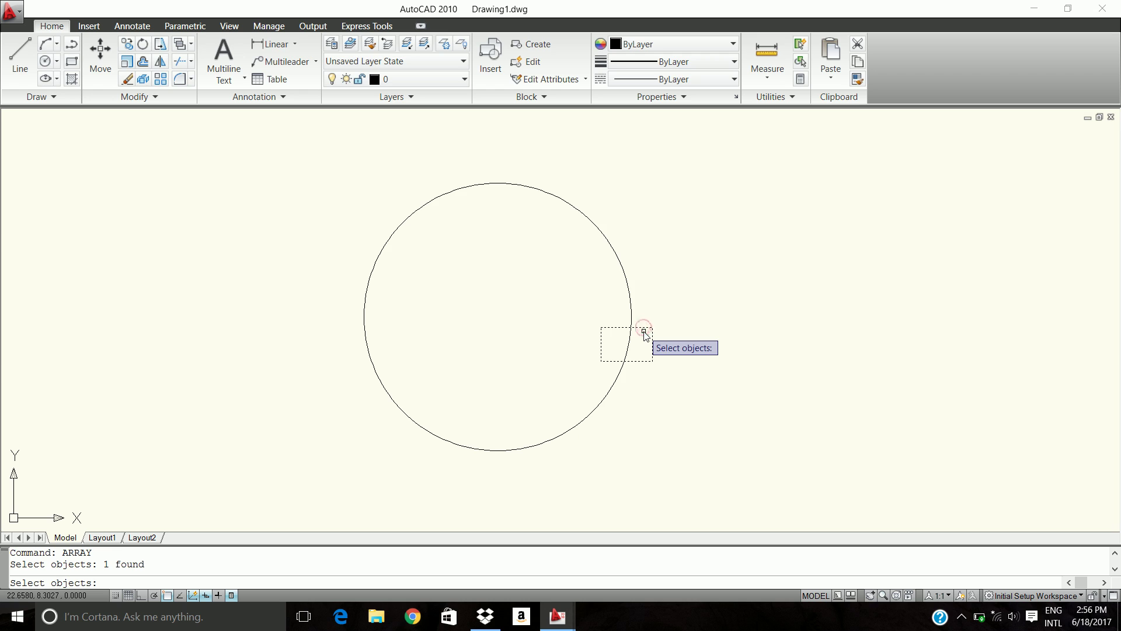
{"action": "key", "text": "Return"}
{"action": "left_click", "coordinate": [589, 228]}
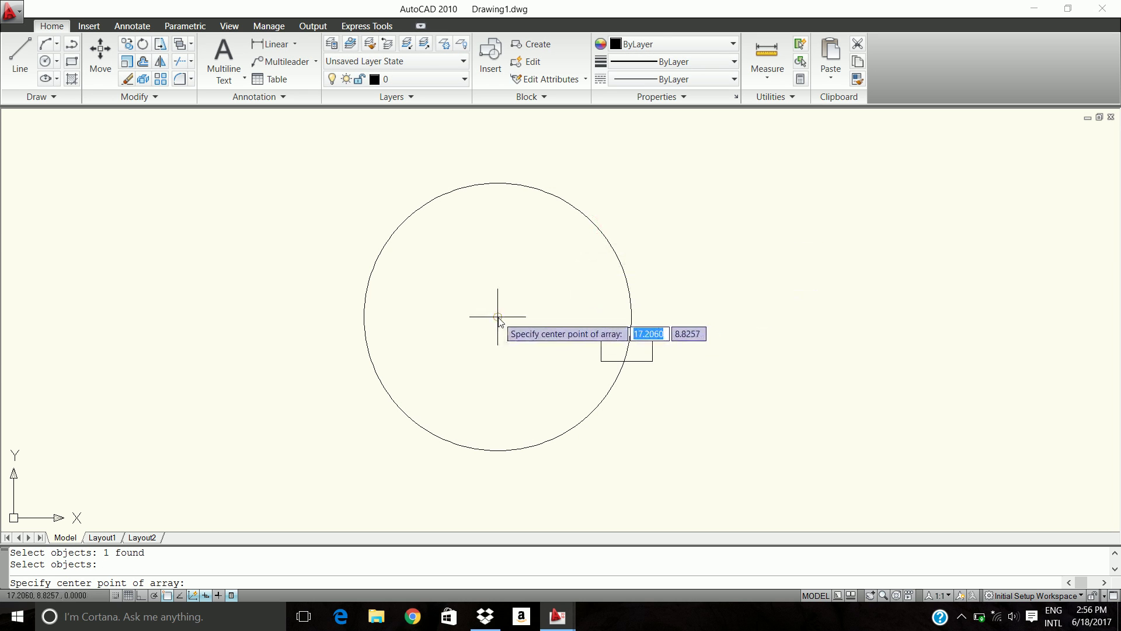
{"action": "left_click", "coordinate": [497, 317]}
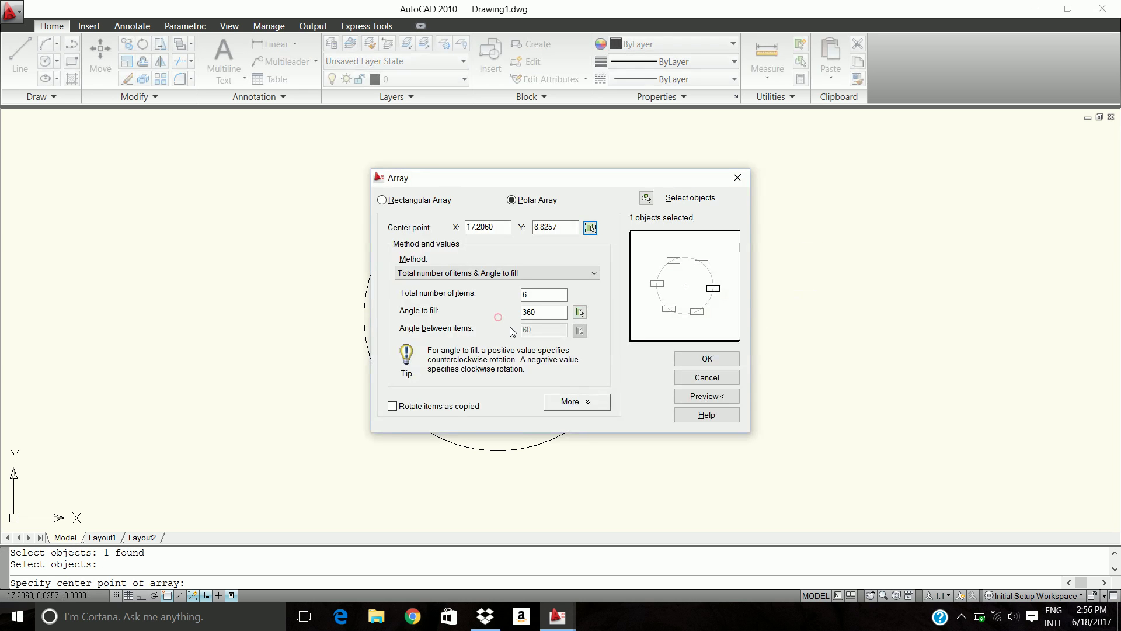
{"action": "left_click", "coordinate": [732, 362]}
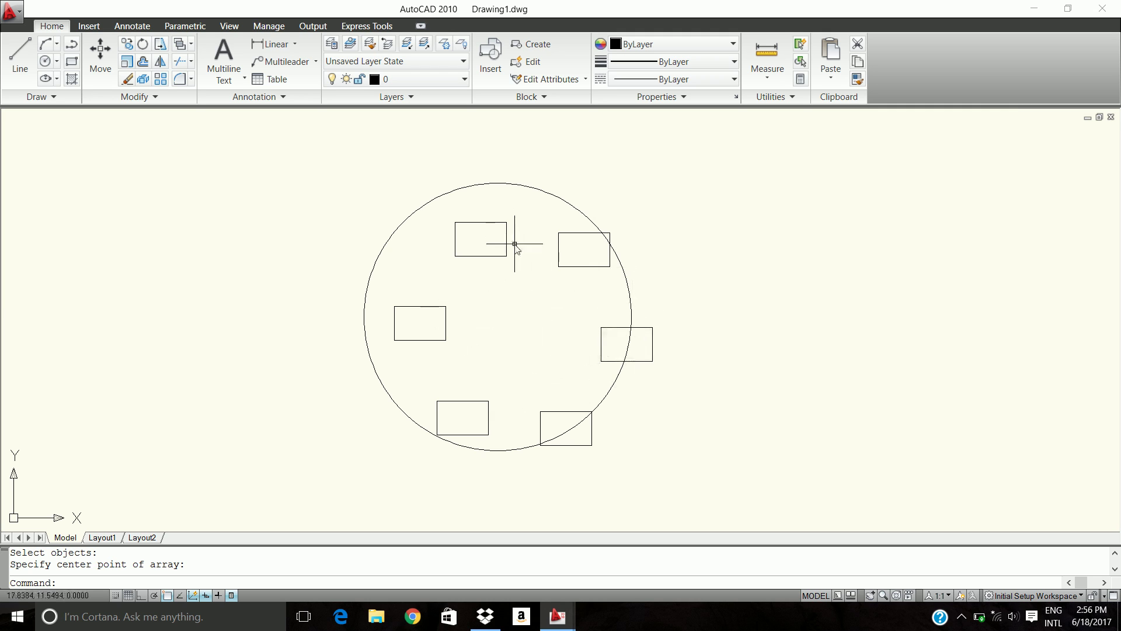
Step: Erase the circle and all the rectangles from the drawing
{"action": "key", "text": "ctrl+a"}
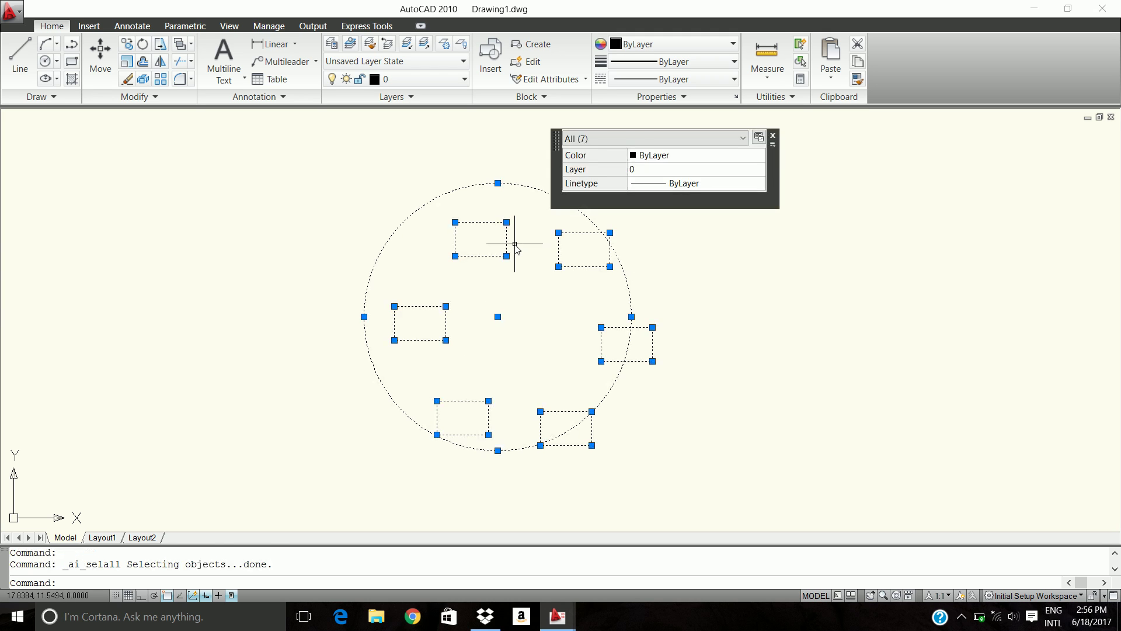
{"action": "key", "text": "Delete"}
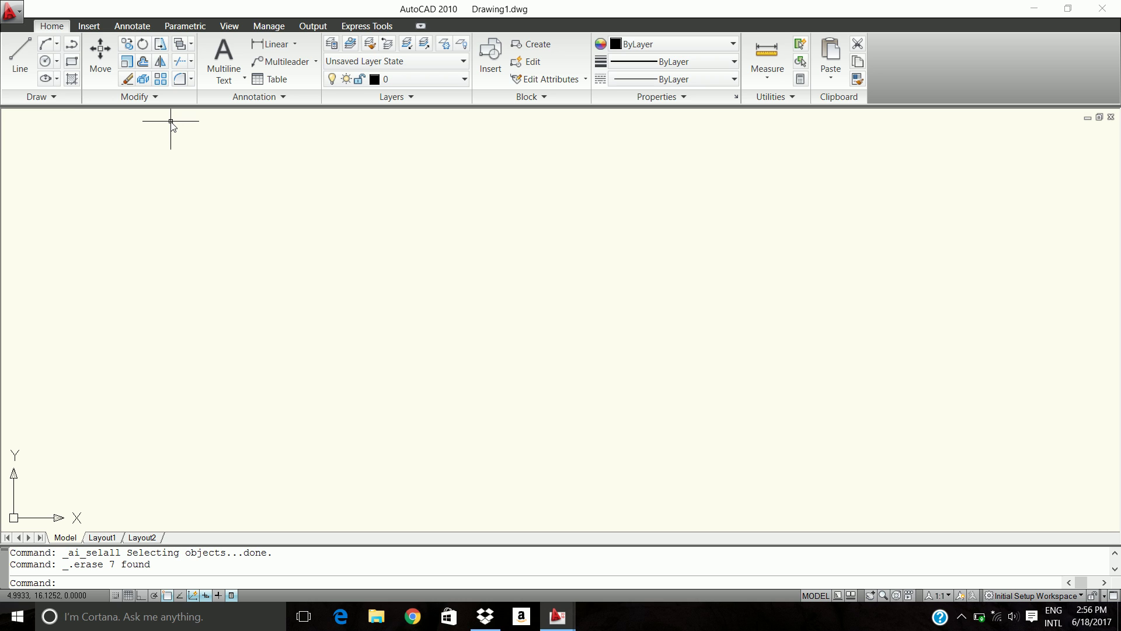
Step: With Ortho mode on, draw a four-segment stepped line that runs left, down, left and down from the upper middle of the drawing area
{"action": "left_click", "coordinate": [20, 55]}
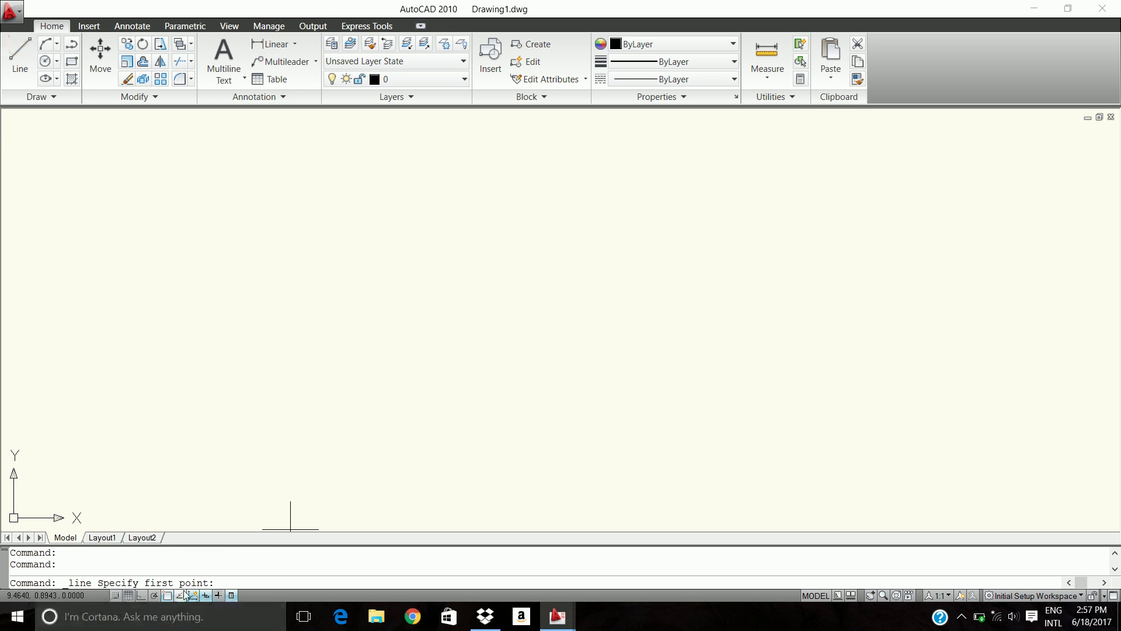
{"action": "left_click", "coordinate": [142, 597]}
{"action": "left_click", "coordinate": [405, 199]}
{"action": "left_click", "coordinate": [280, 199]}
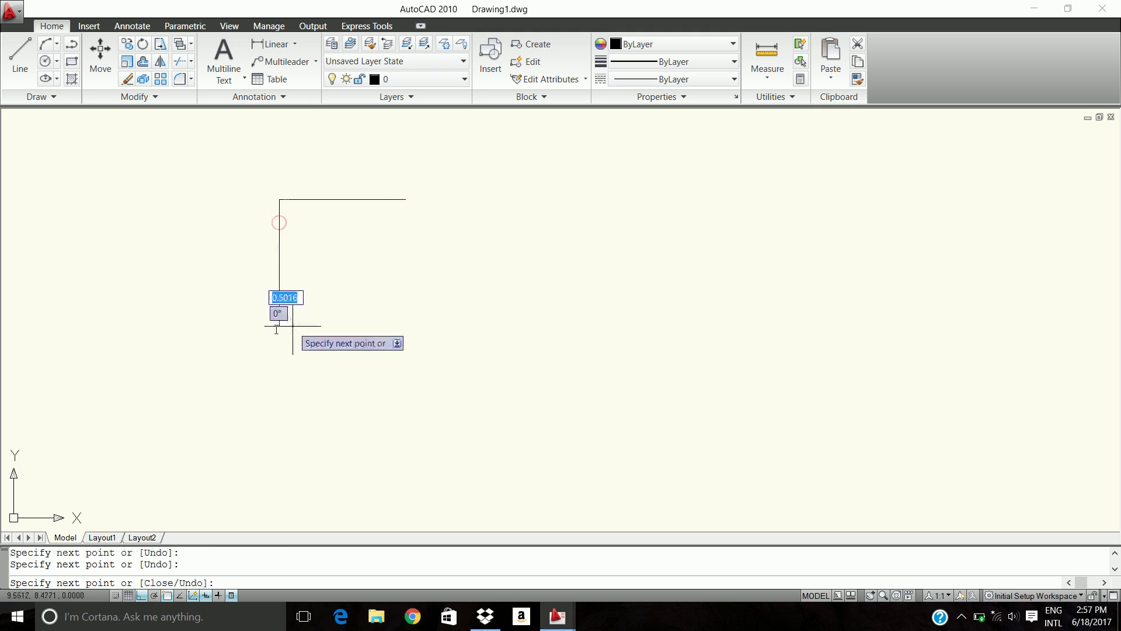
{"action": "left_click", "coordinate": [280, 326]}
{"action": "left_click", "coordinate": [184, 326]}
{"action": "left_click", "coordinate": [197, 411]}
{"action": "key", "text": "Return"}
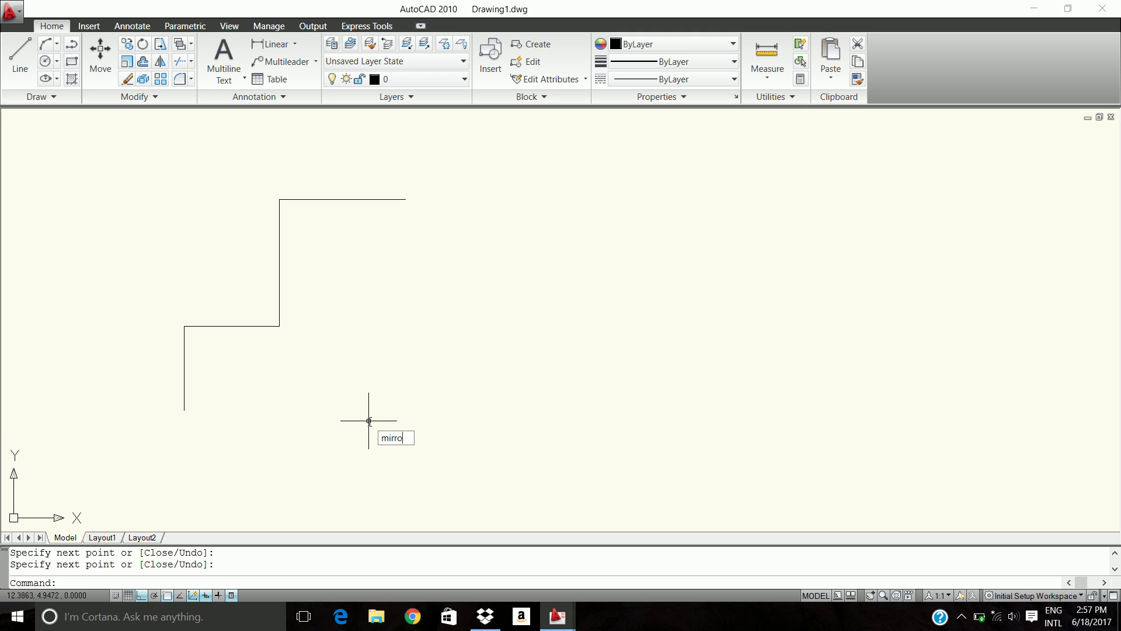
Step: Mirror the four stepped line segments about a vertical line through the right end of the upper horizontal segment, keeping the source objects
{"action": "key", "text": "Return"}
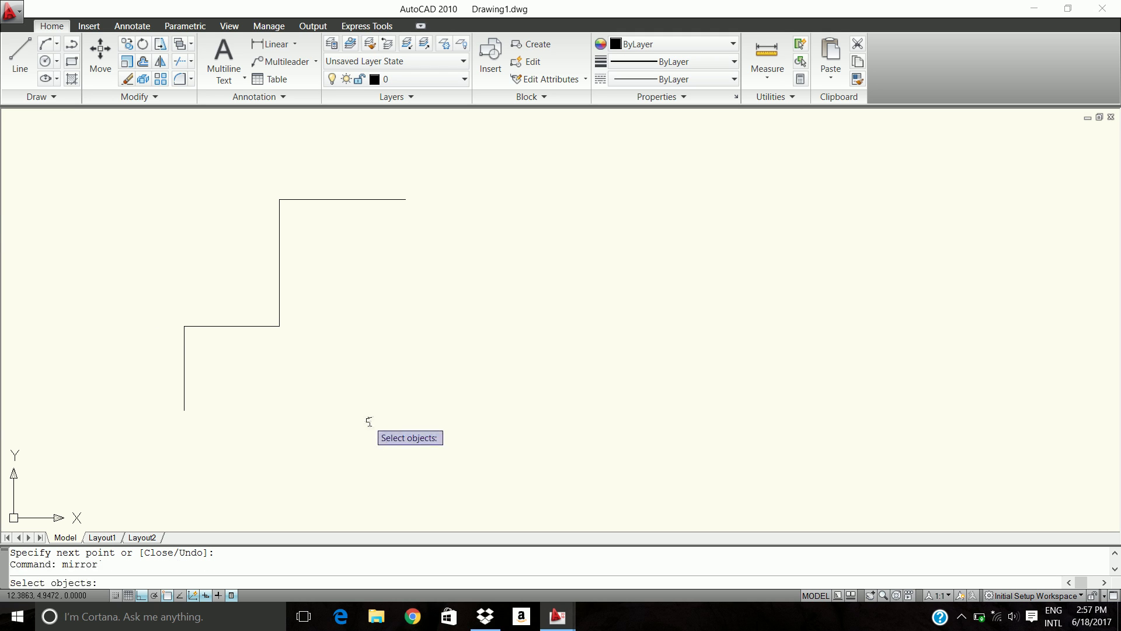
{"action": "left_click", "coordinate": [123, 141]}
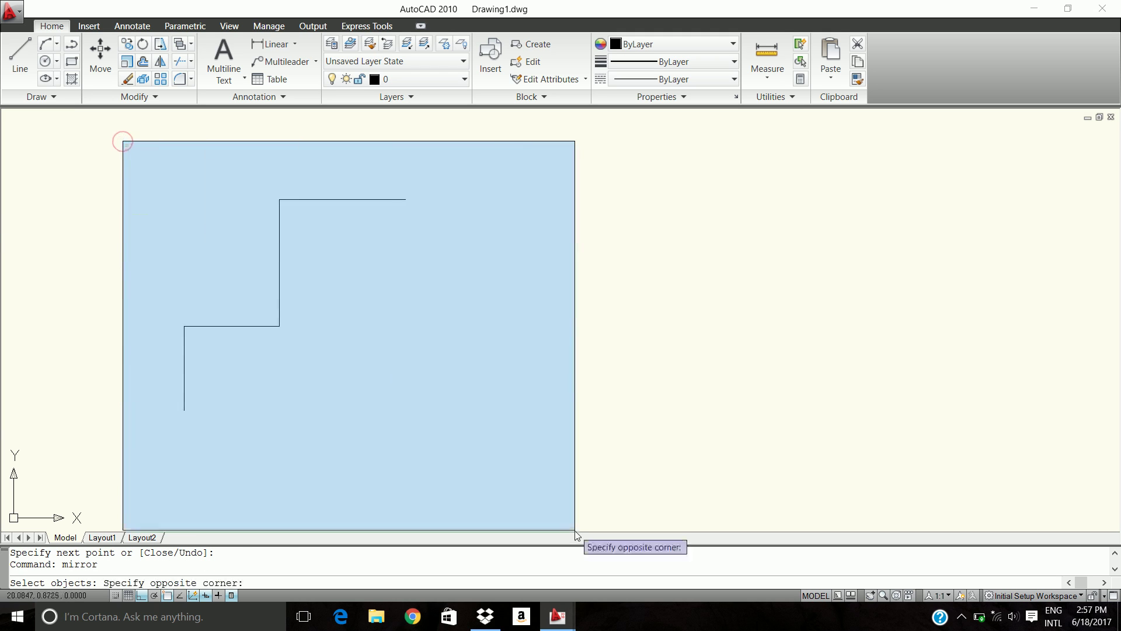
{"action": "left_click", "coordinate": [575, 532]}
{"action": "key", "text": "Return"}
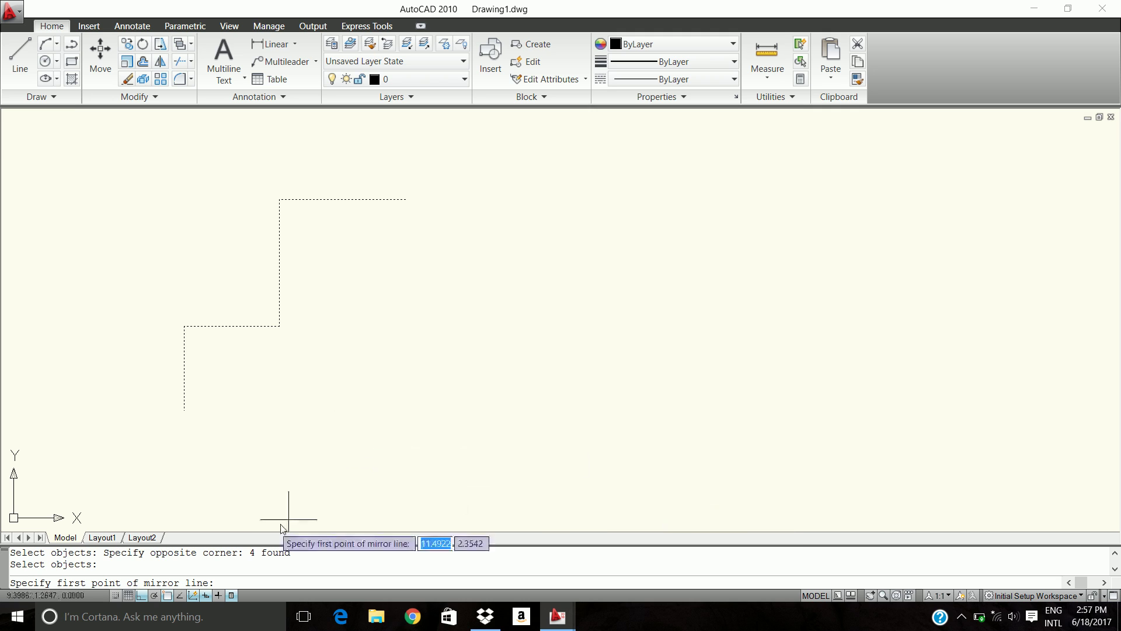
{"action": "left_click", "coordinate": [405, 199]}
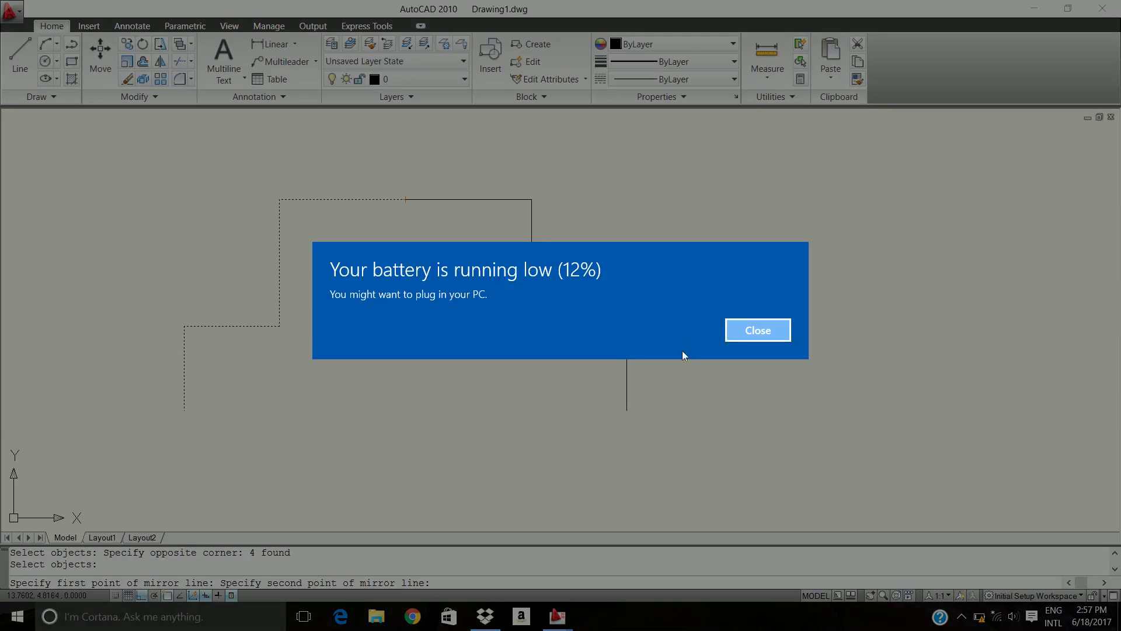
{"action": "left_click", "coordinate": [746, 329]}
{"action": "left_click", "coordinate": [411, 433]}
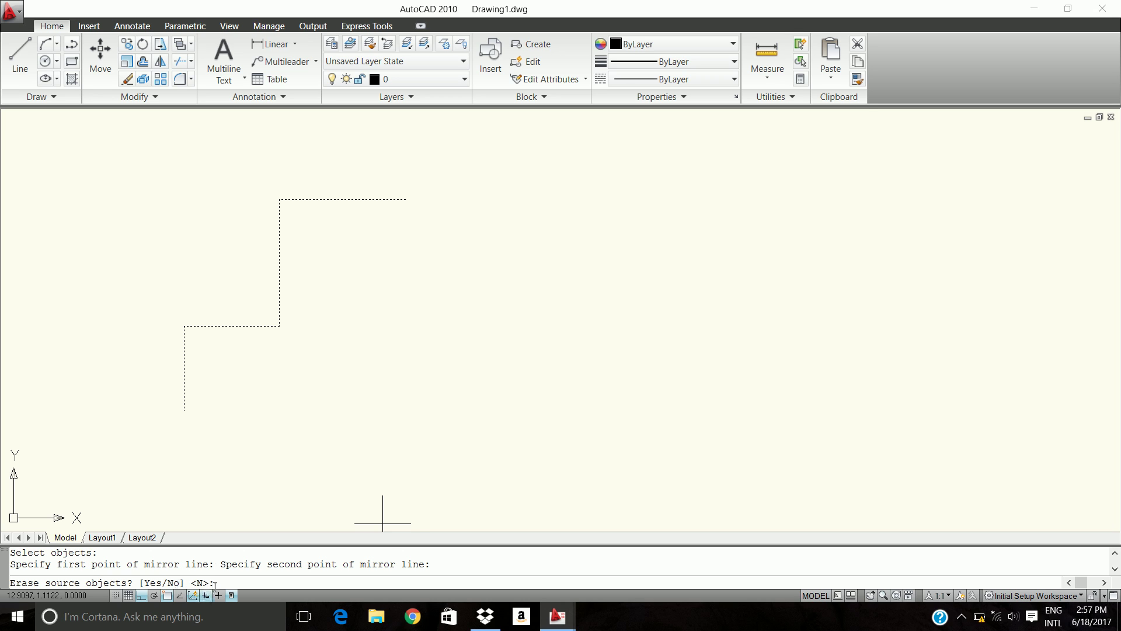
{"action": "key", "text": "Return"}
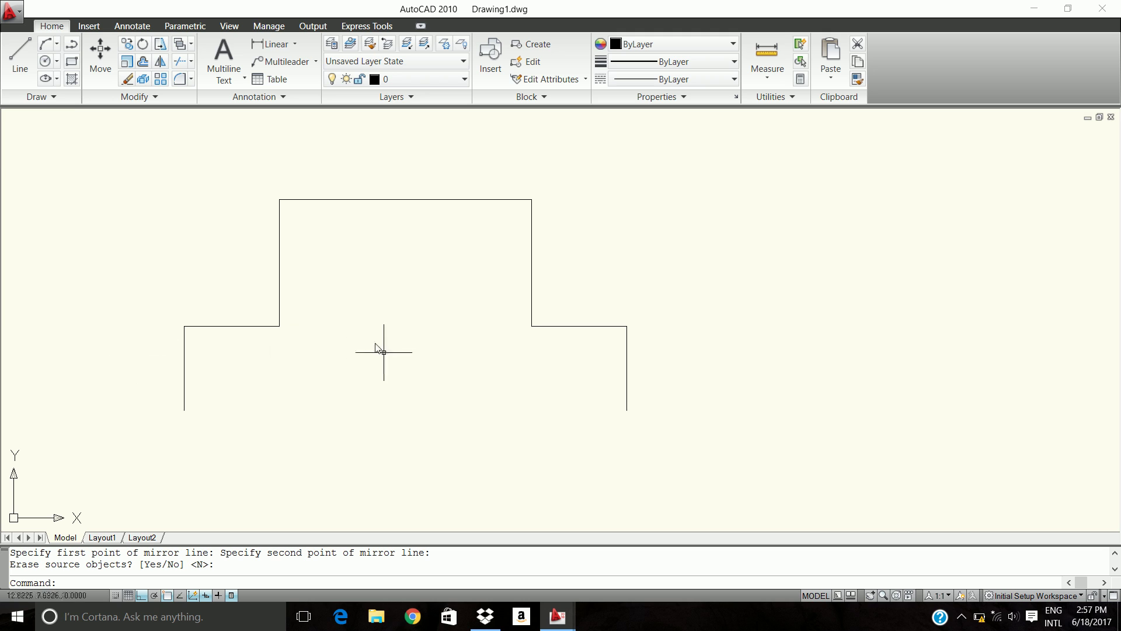